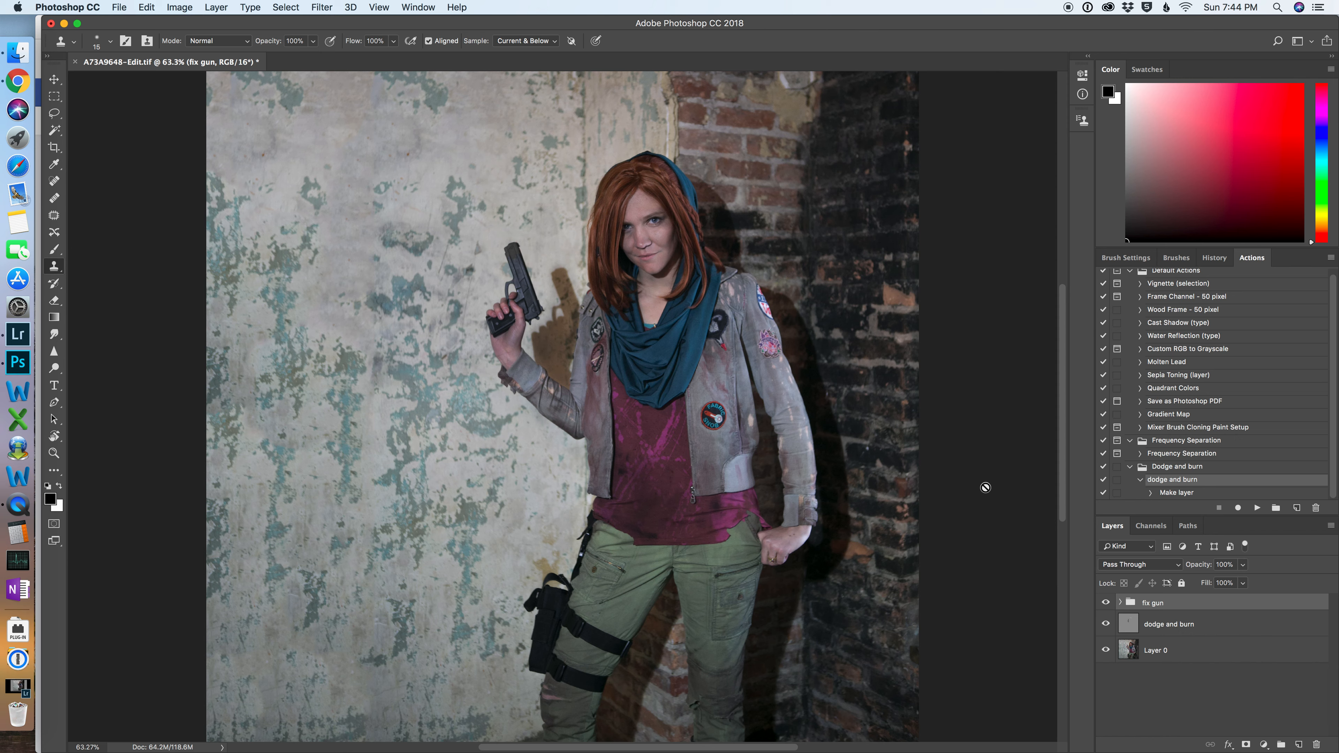
Compare the image with and without the fix gun group and the dodge and burn layer by toggling their visibility.
left_click(1106, 604)
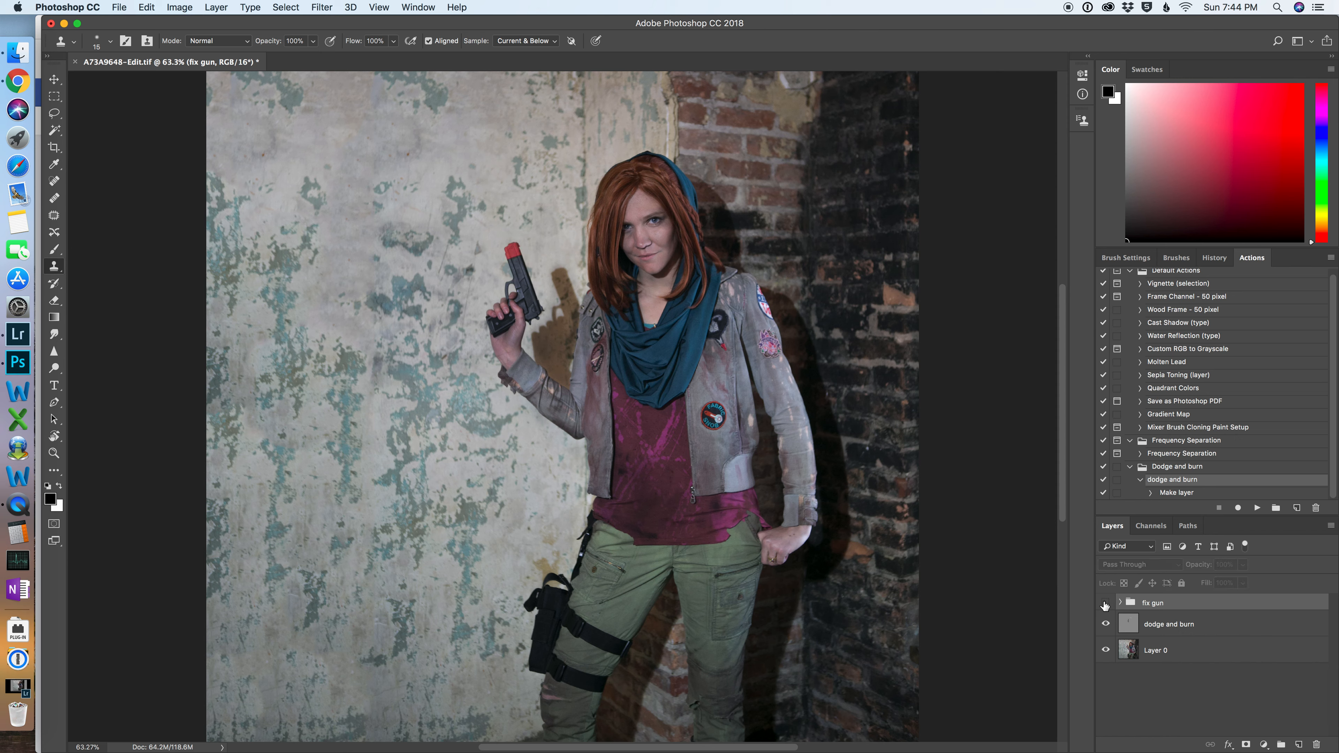
left_click(1106, 625)
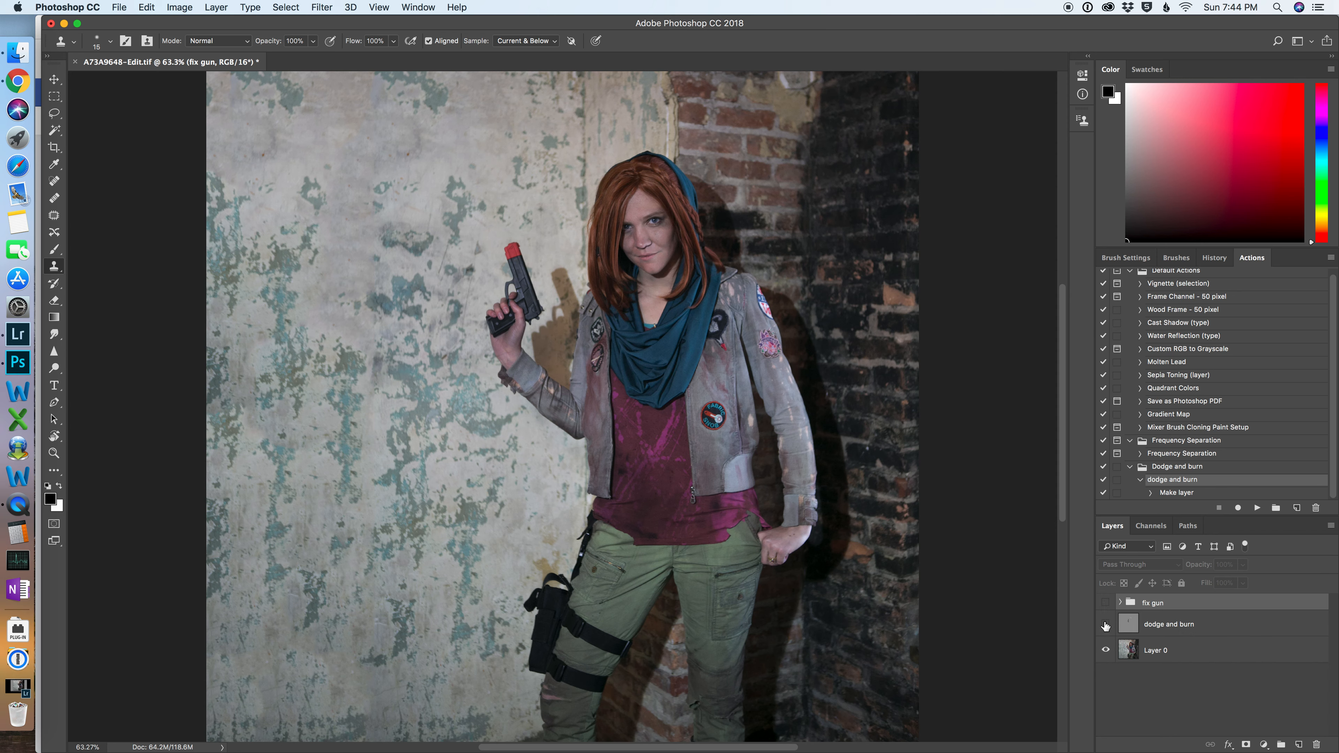
left_click(1106, 624)
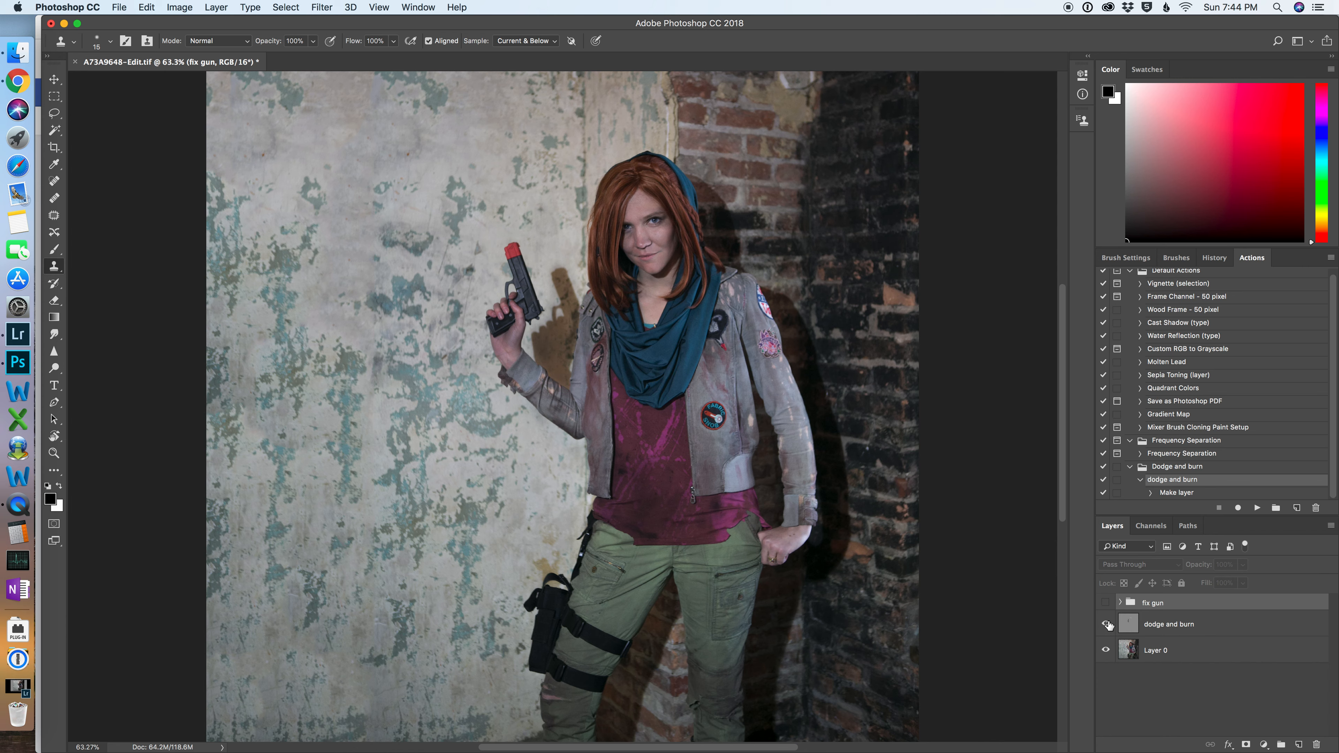
left_click(1105, 603)
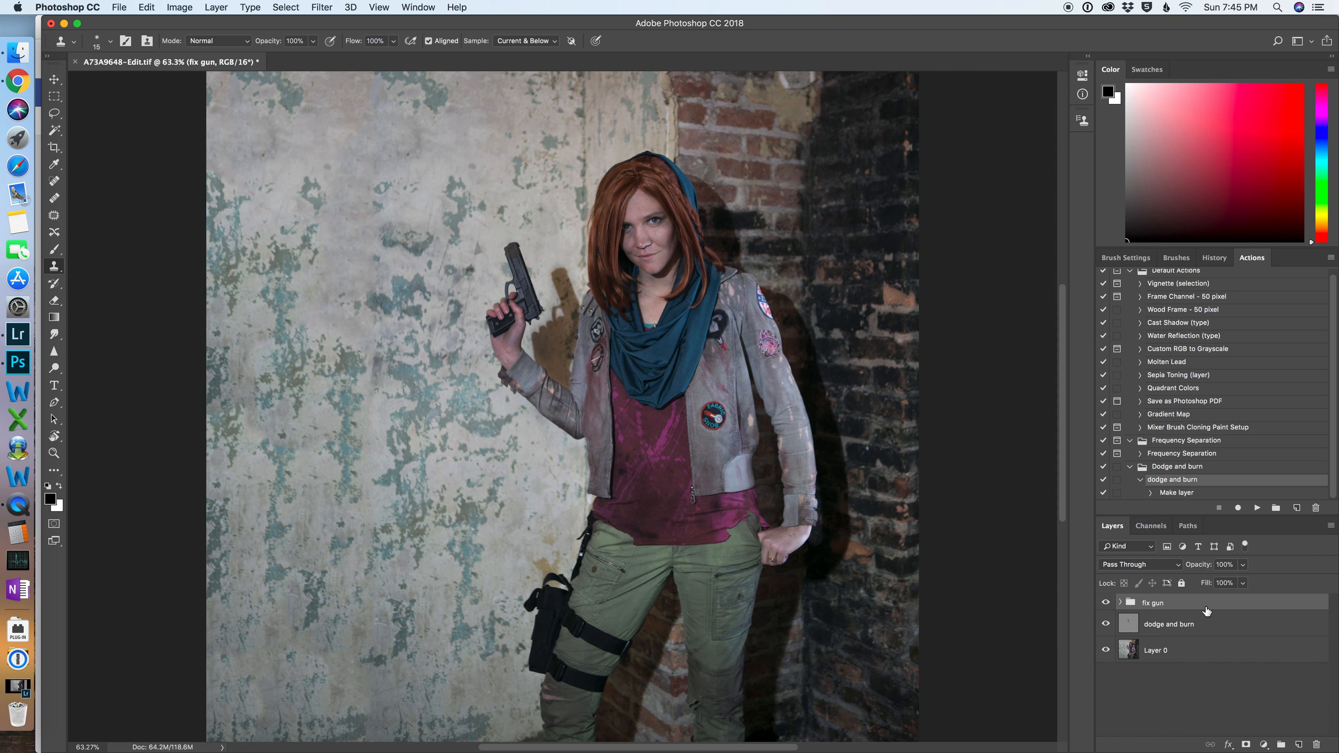
Add a new empty layer above the fix gun group and delete the existing Red copy channel.
left_click(1299, 744)
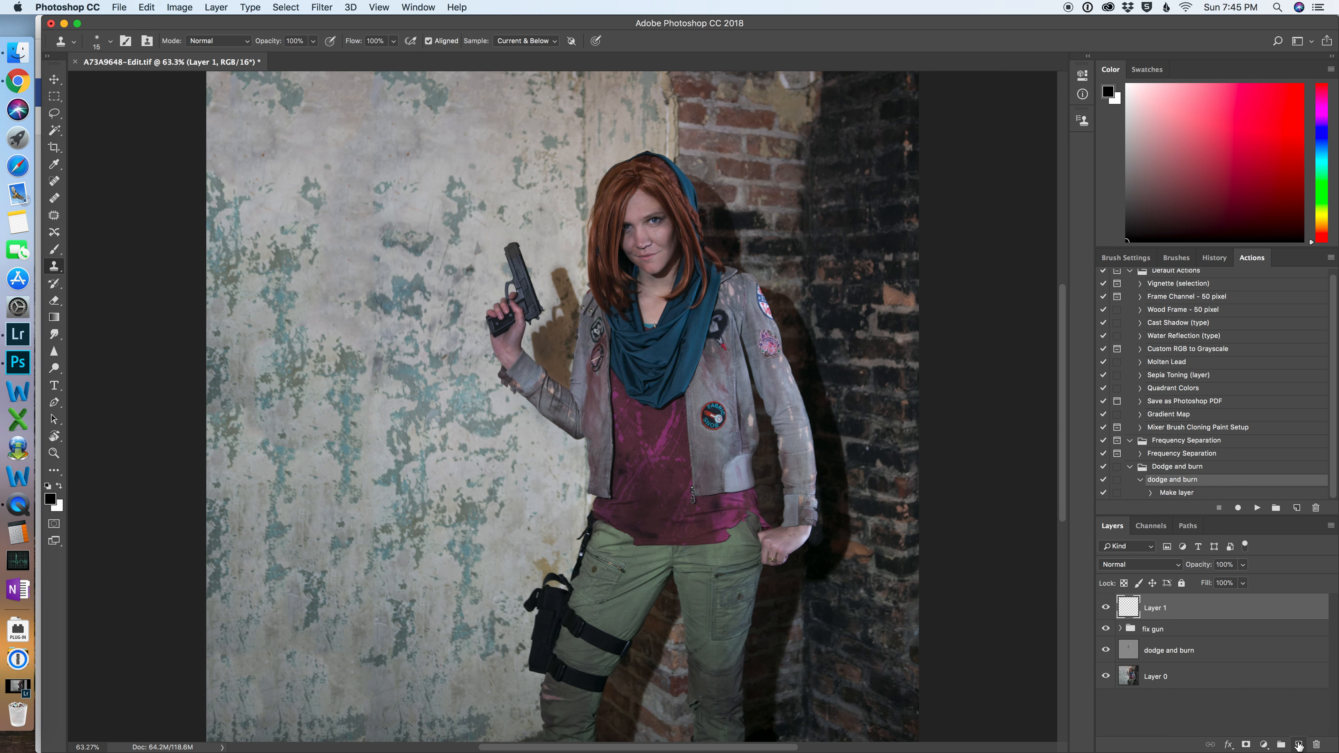
left_click(1151, 527)
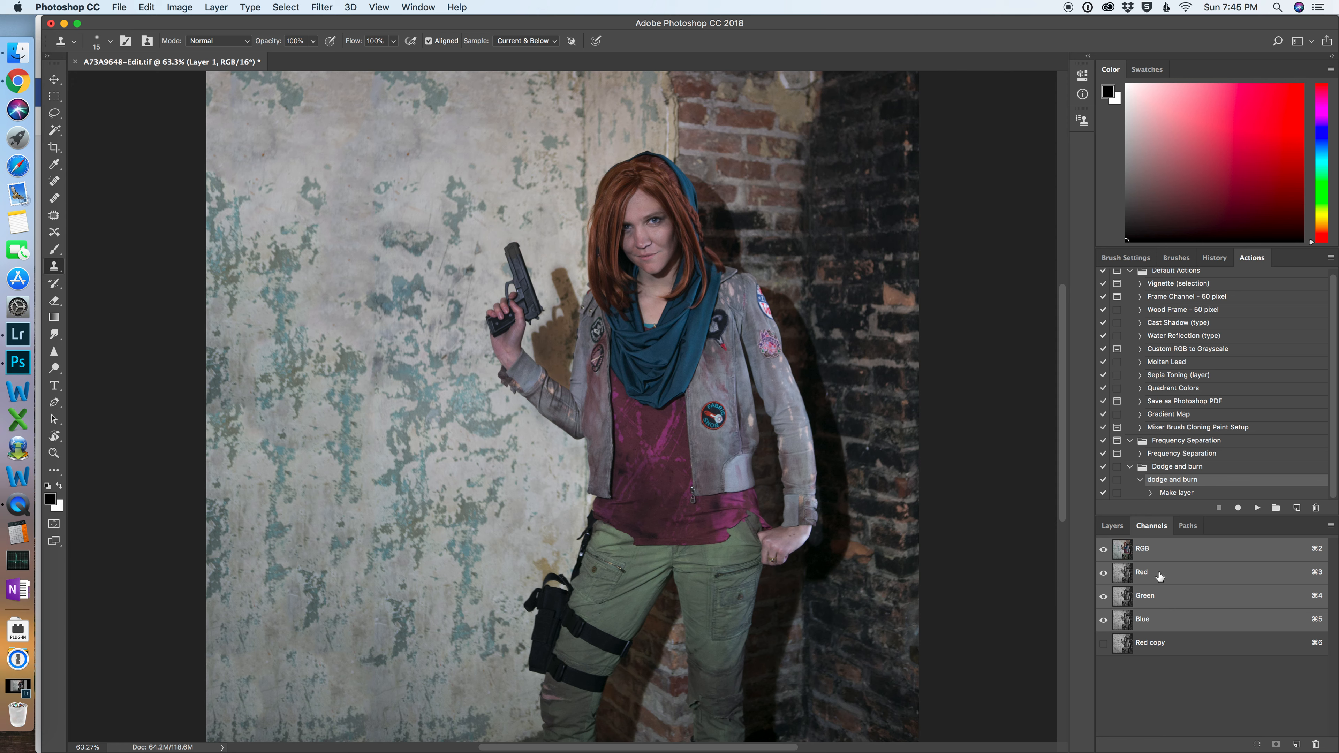
double_click(1247, 647)
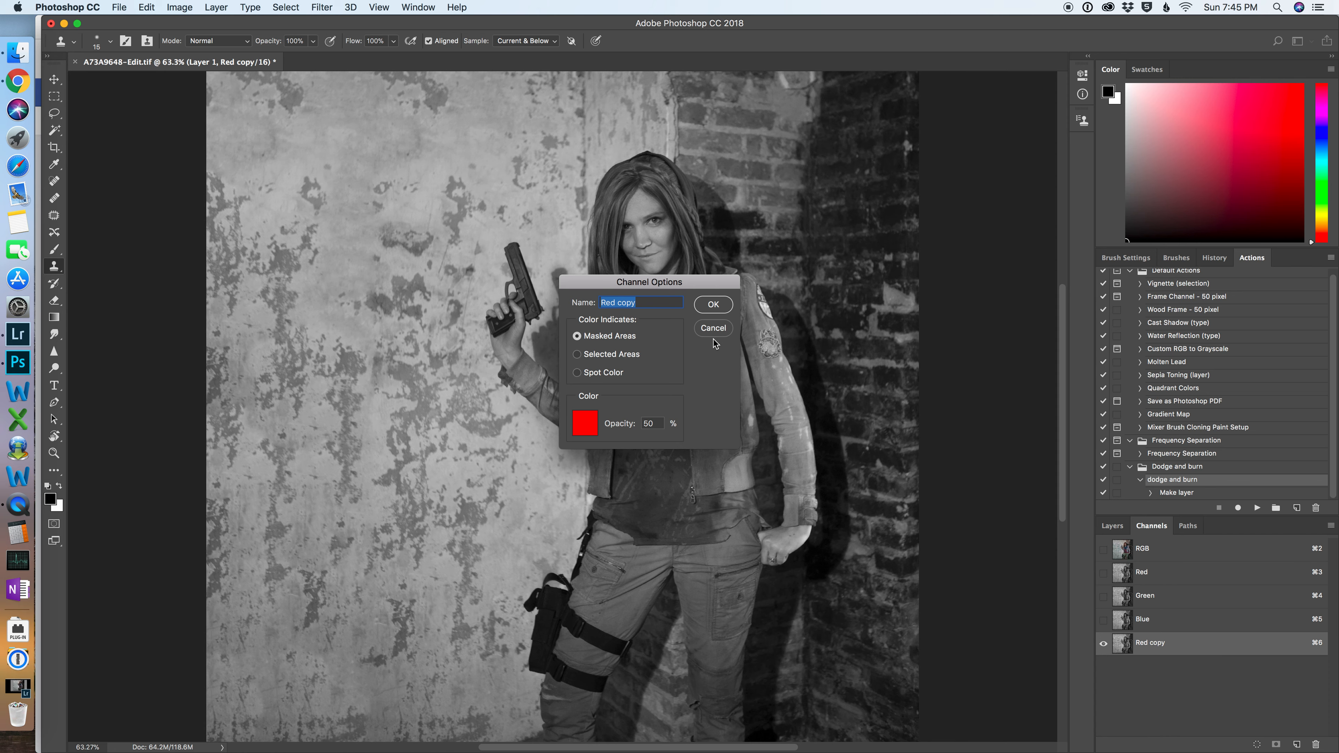
left_click(713, 328)
right_click(1168, 642)
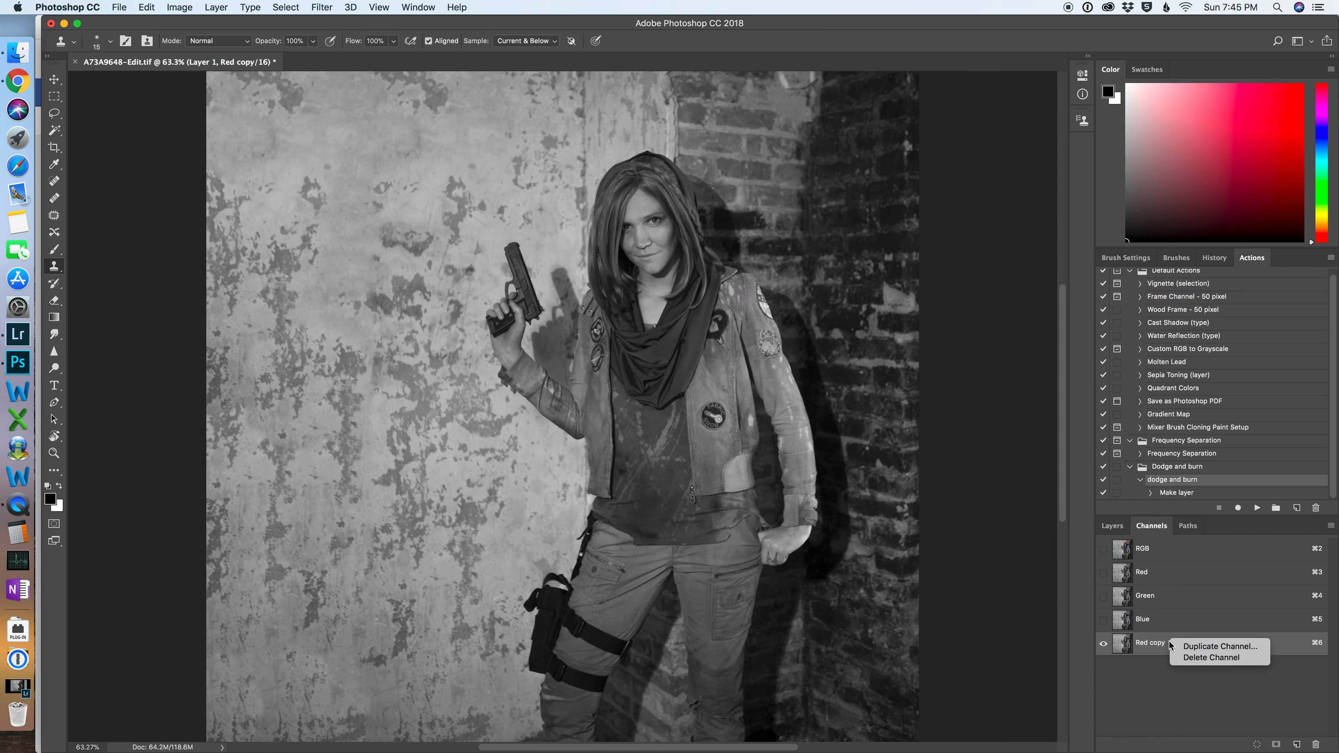
left_click(1212, 658)
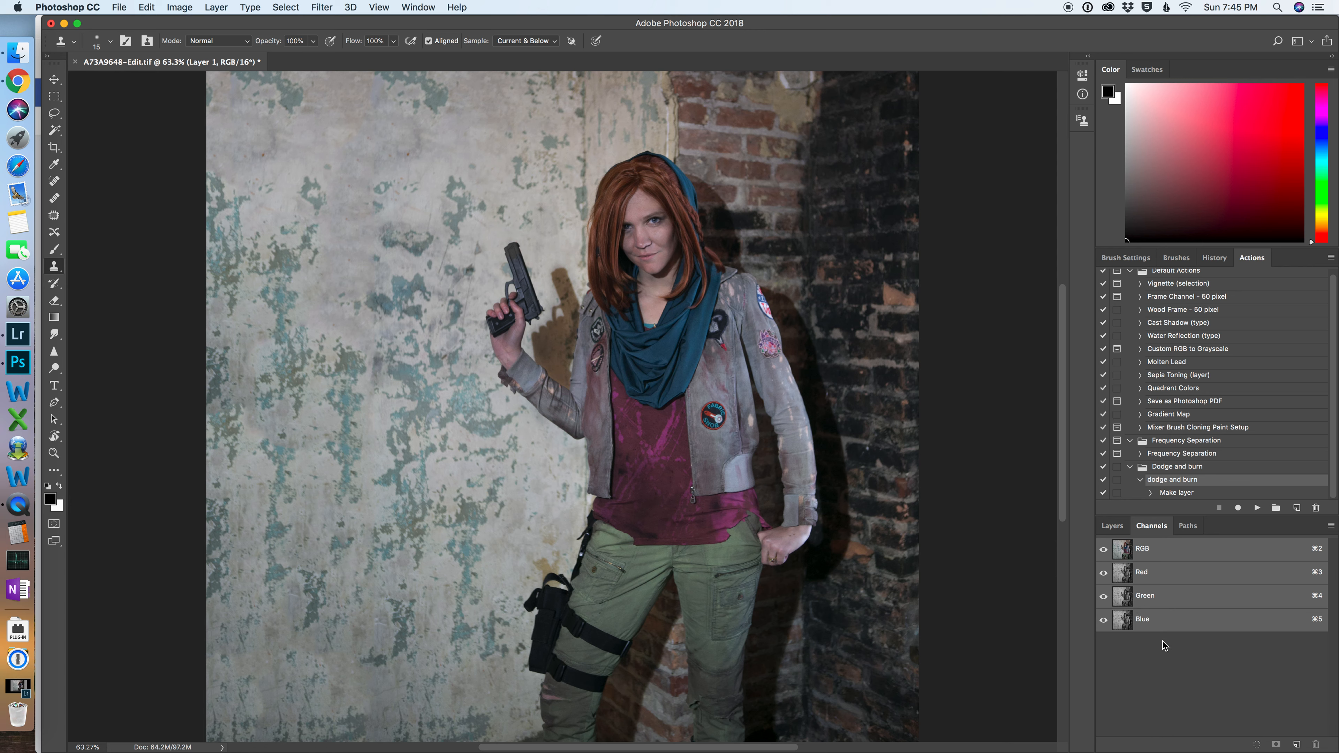
View the Red, Green and Blue channels one after another to compare their contrast.
left_click(1160, 575)
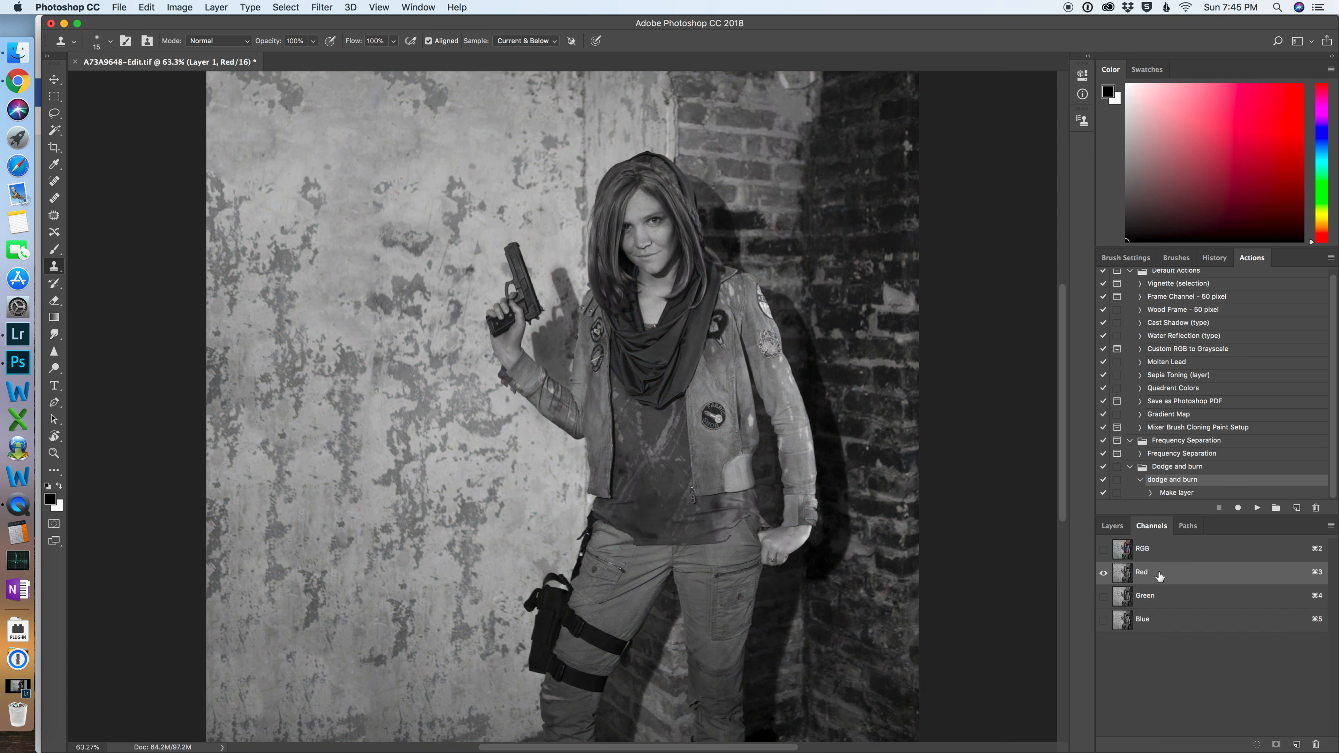
left_click(1163, 597)
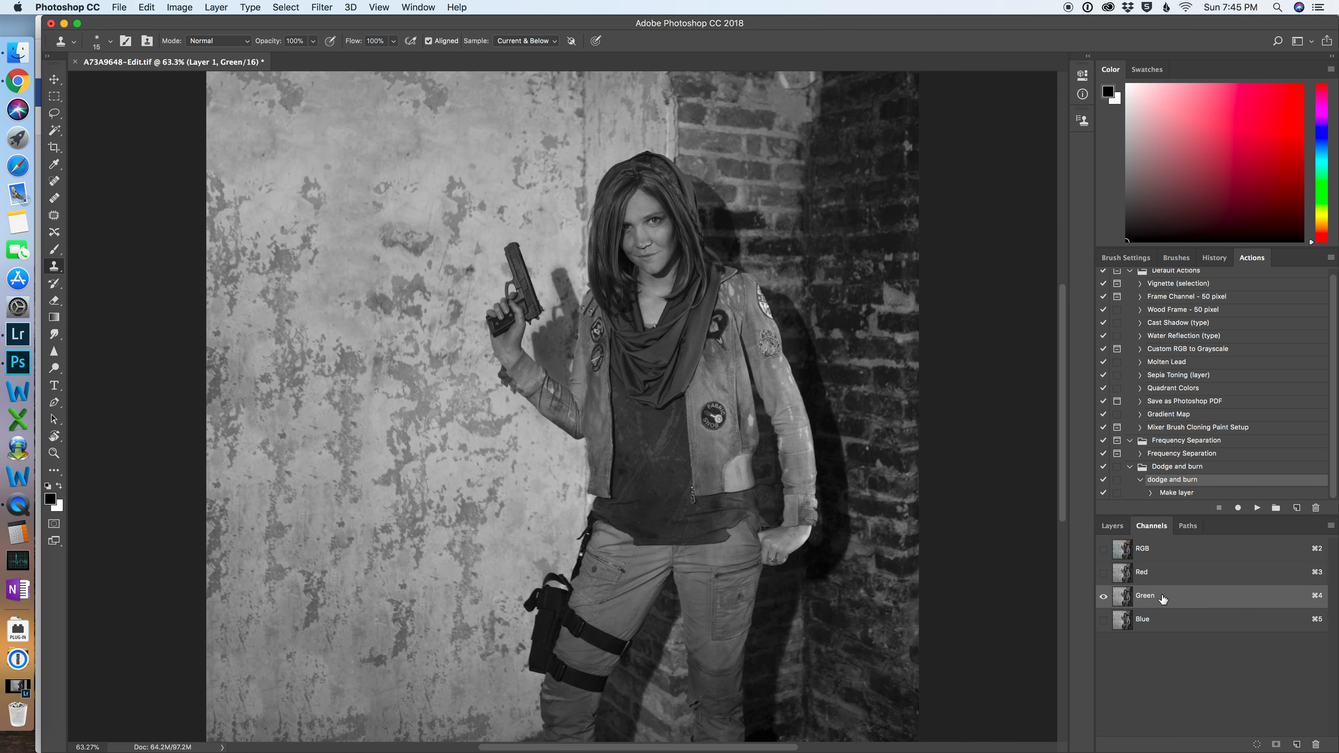
left_click(1167, 624)
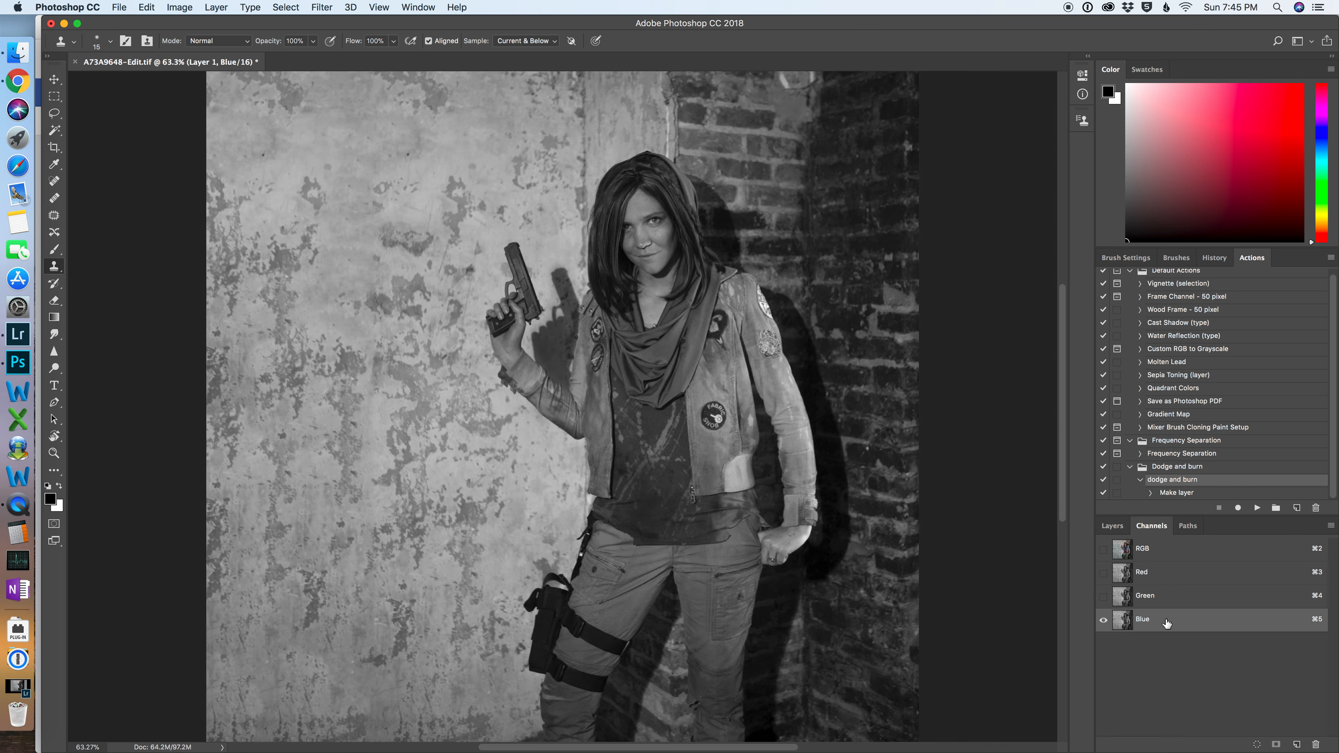
Duplicate the Red channel as Red copy within the same document.
left_click(1156, 575)
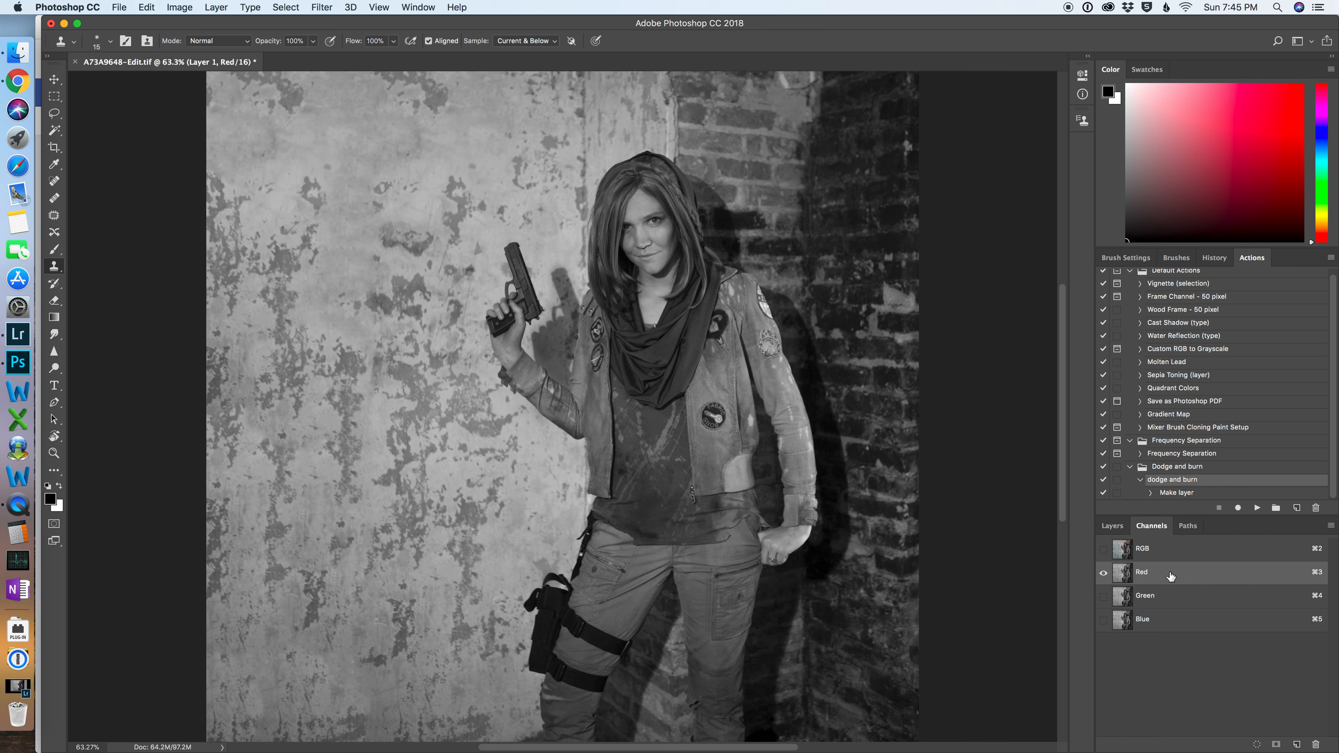
right_click(1170, 575)
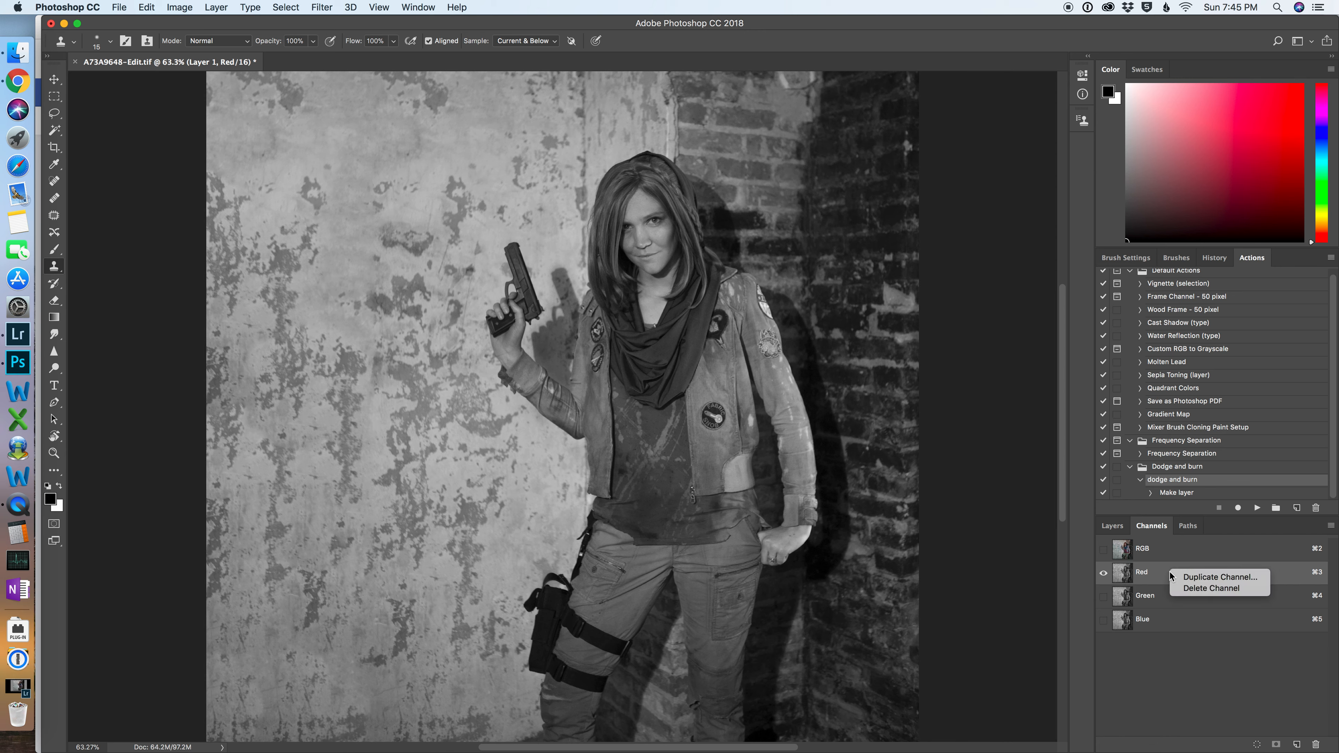
left_click(1192, 577)
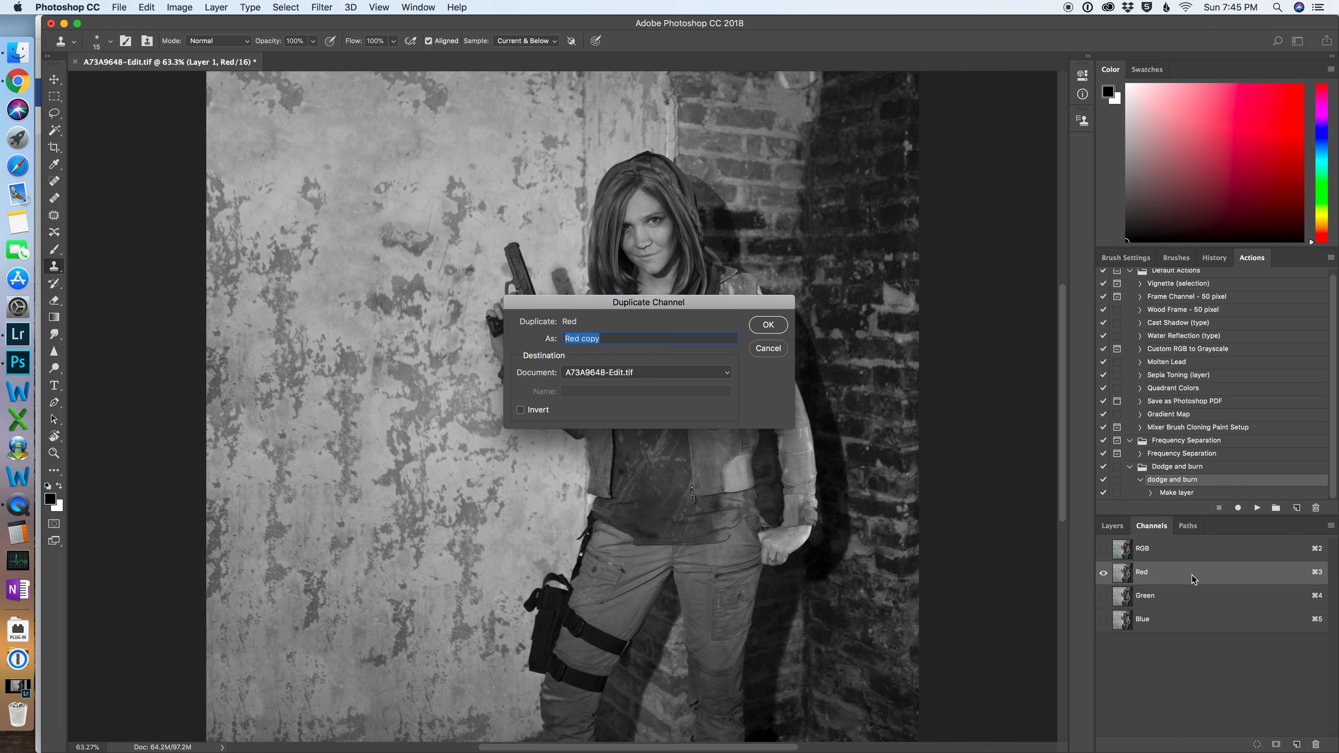
left_click(766, 325)
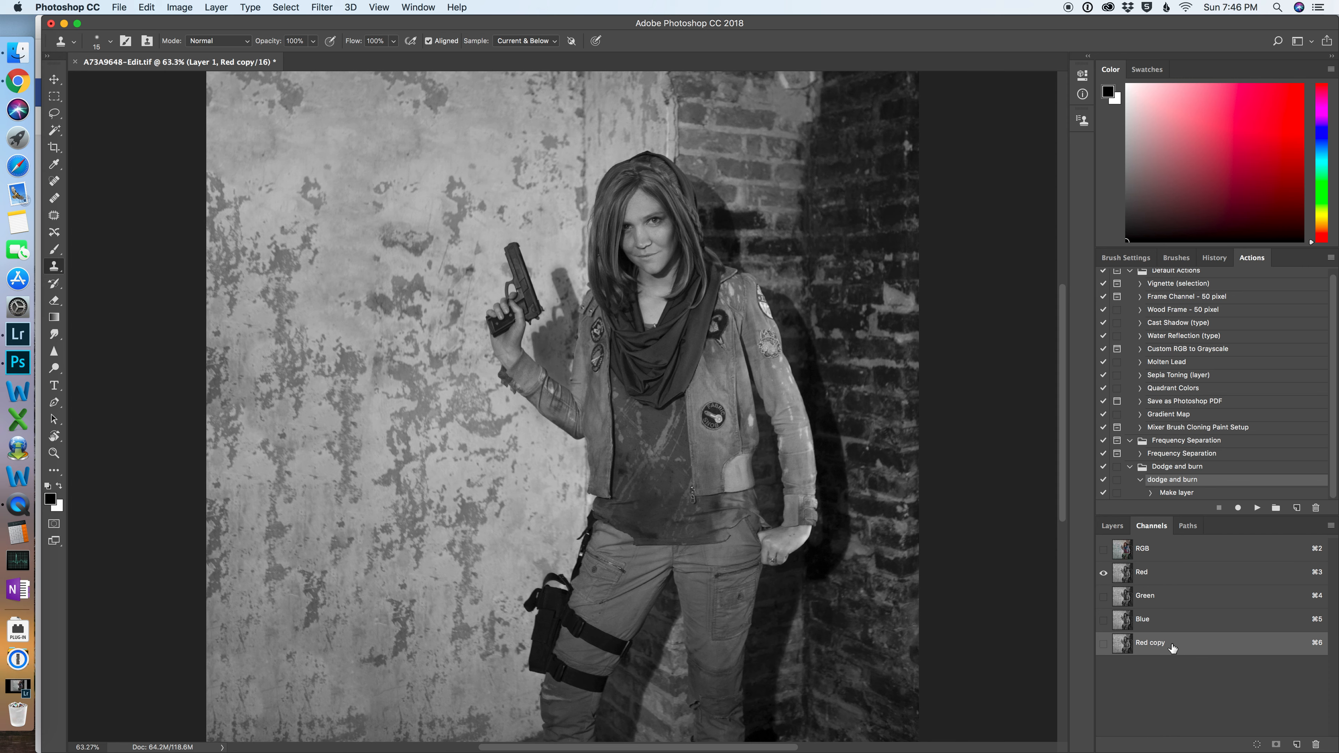
Select the entire Red copy channel and copy its contents.
key("super+a")
left_click_drag(1172, 647, 1172, 648)
key("super+c")
left_click(1112, 527)
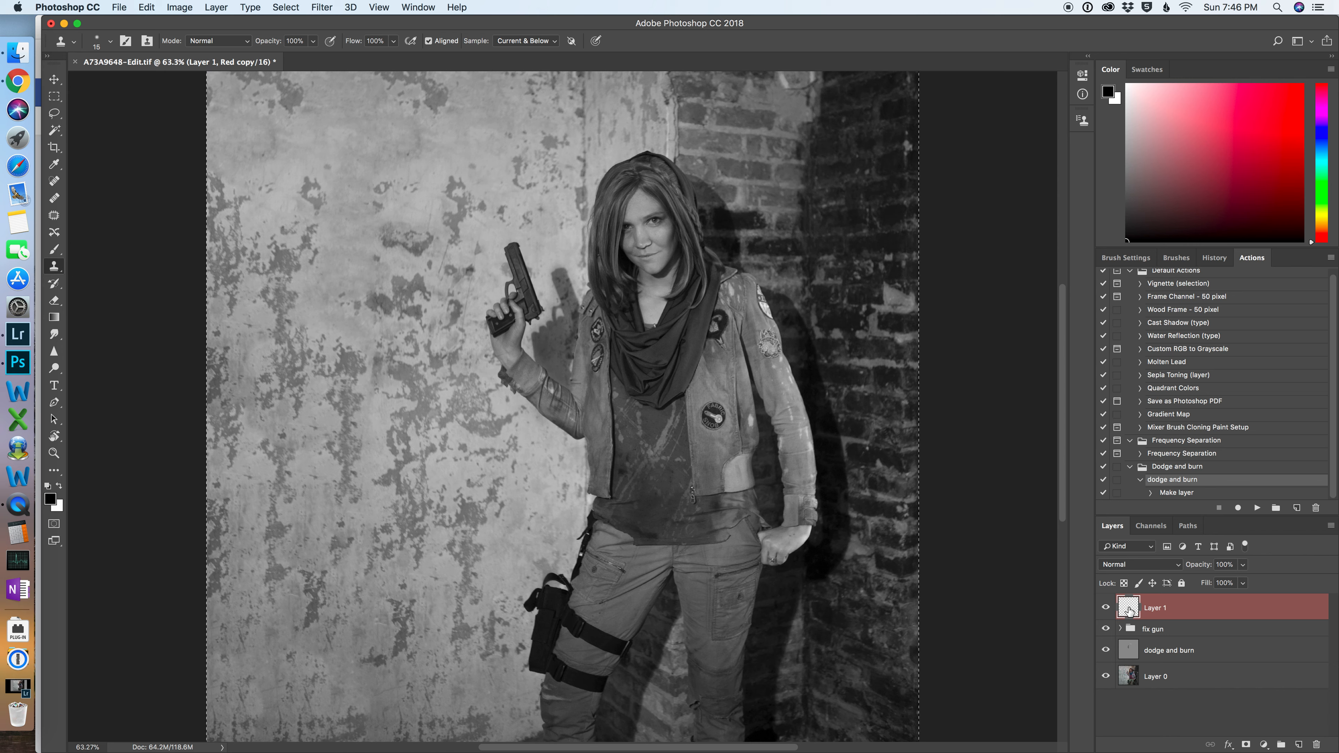
left_click_drag(1139, 611, 1195, 612)
right_click(1187, 612)
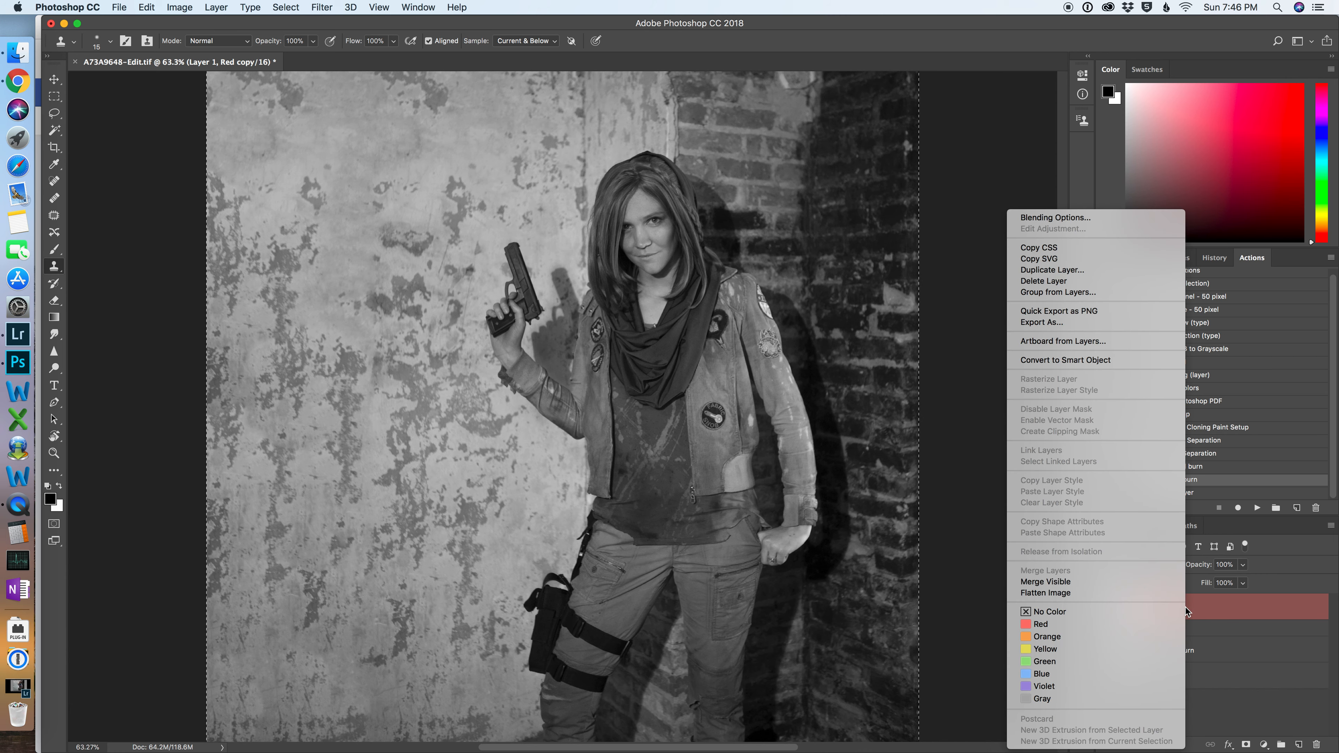
left_click(1187, 610)
left_click(1152, 529)
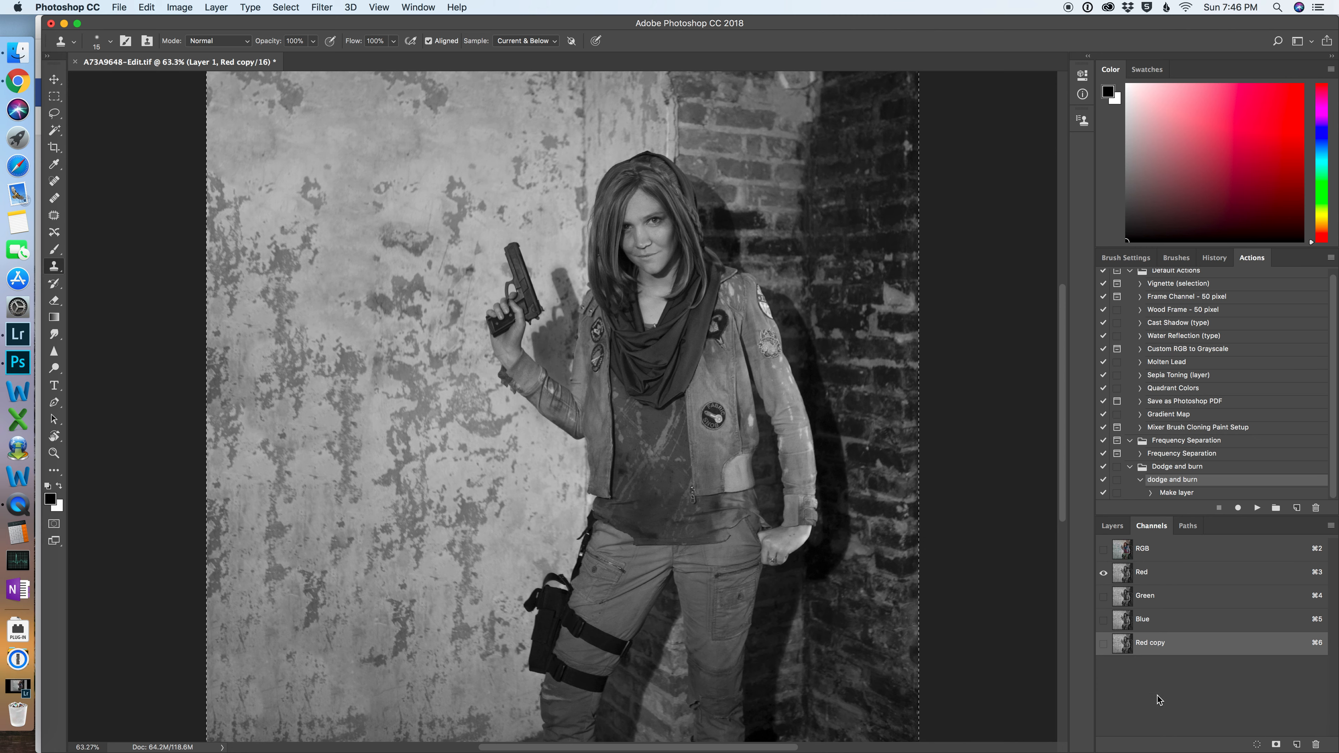
Switch back to the composite RGB channel and paste the copied channel into the empty Layer 1.
left_click(1103, 643)
left_click(1104, 573)
left_click(1111, 528)
key("super+2")
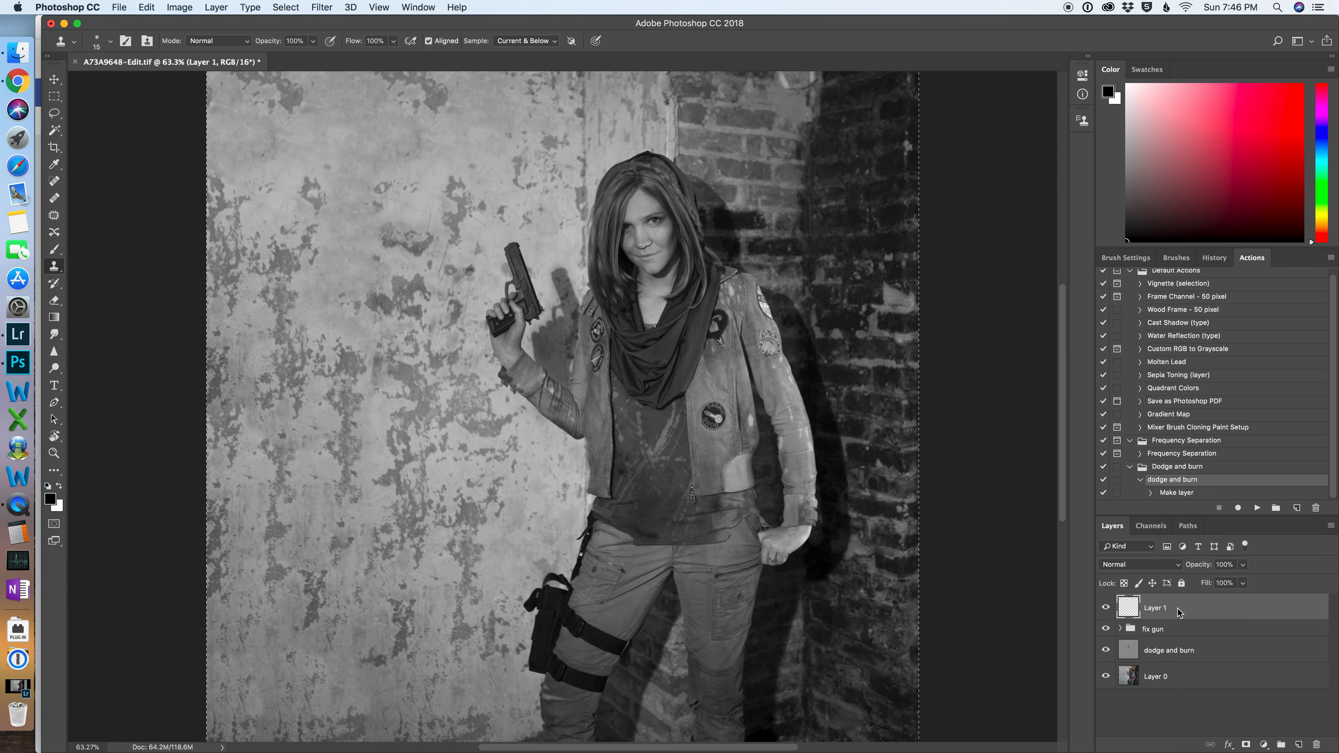
key("super+v")
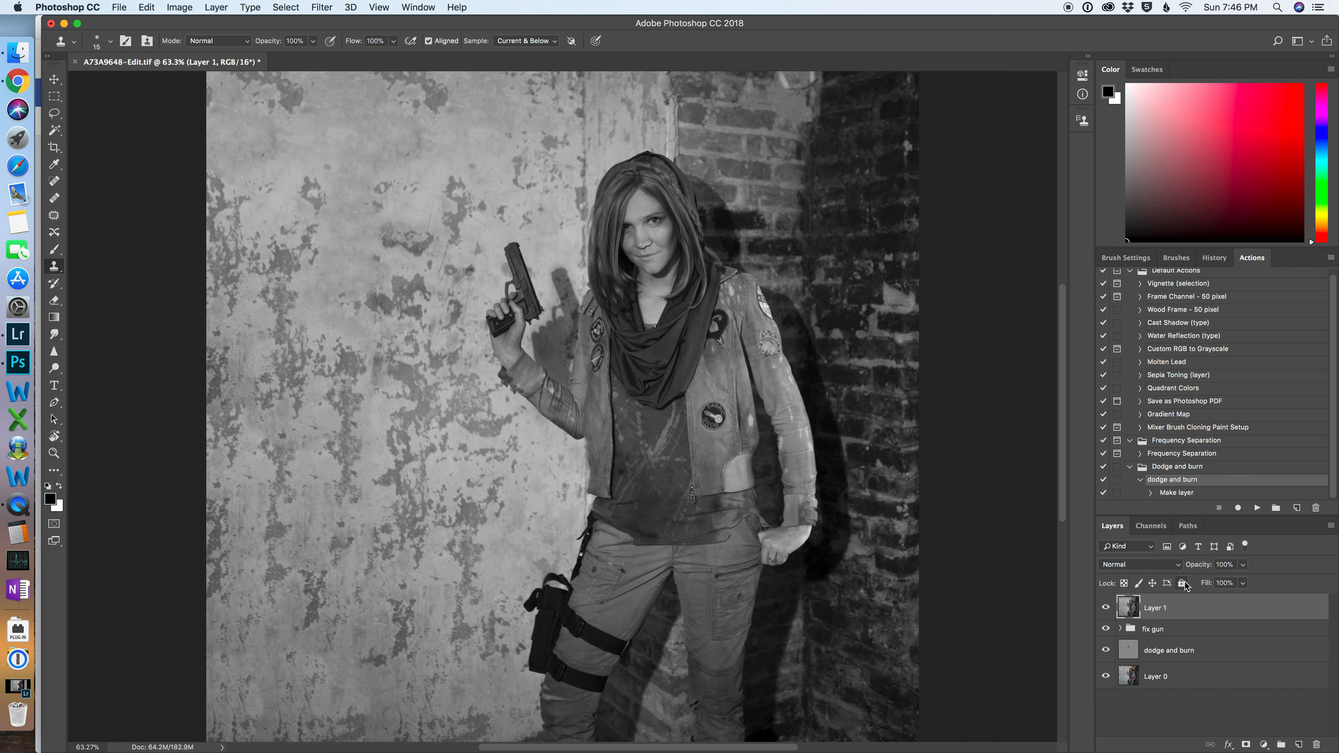
Set Layer 1's blend mode to Soft Light and compare the image with and without the layer.
left_click(1177, 565)
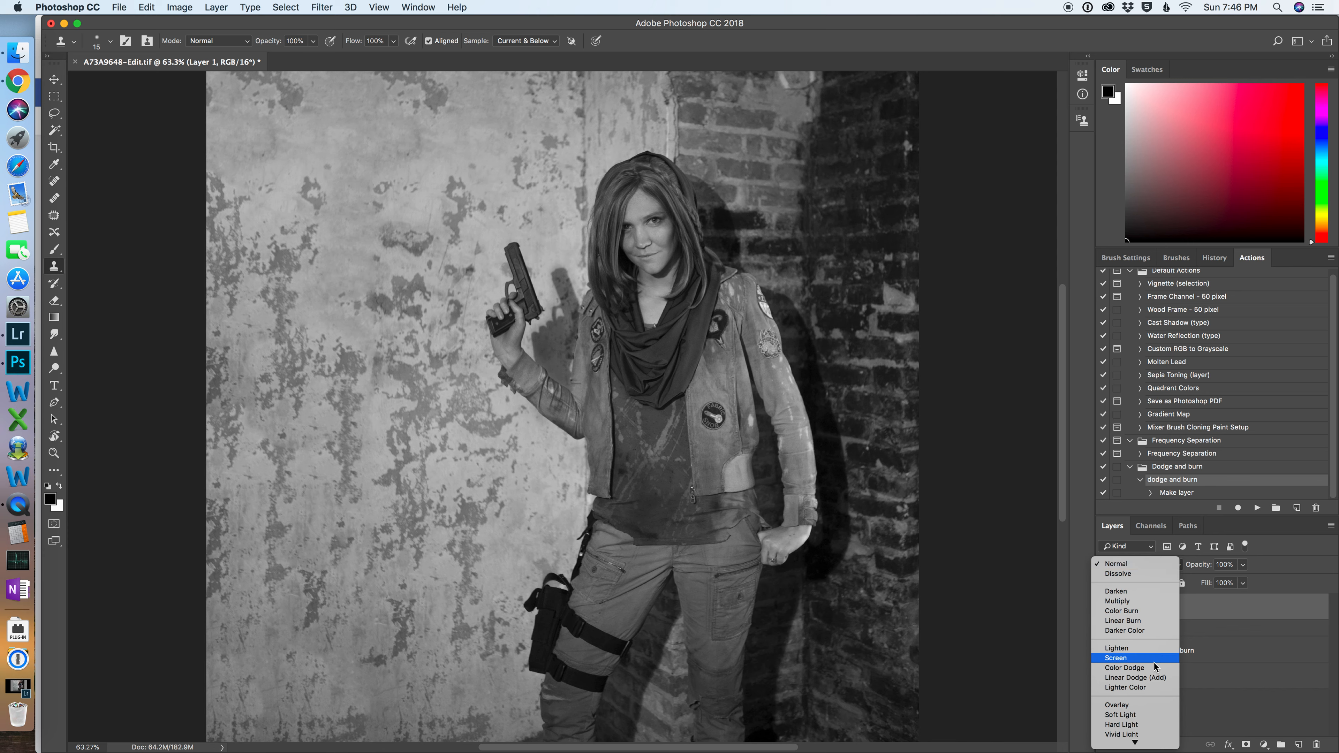
left_click(1141, 715)
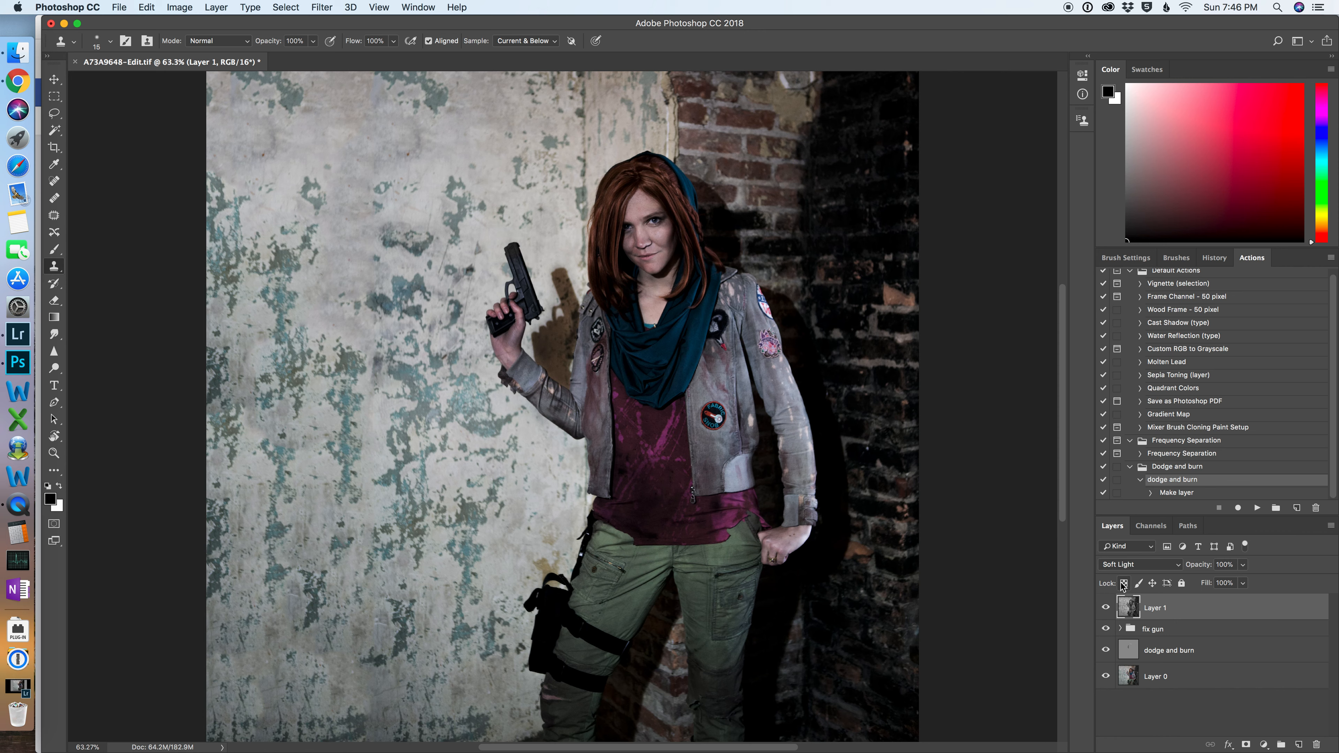
left_click(1105, 609)
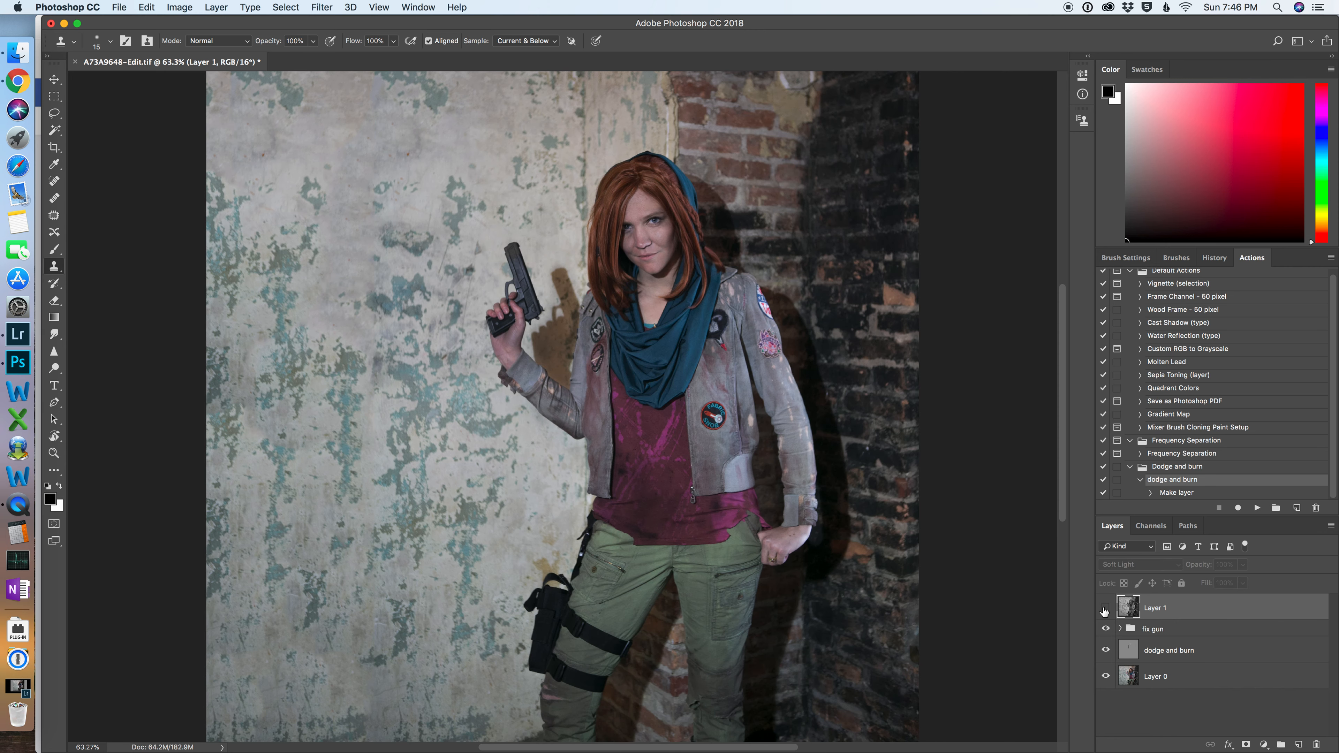
left_click(1105, 610)
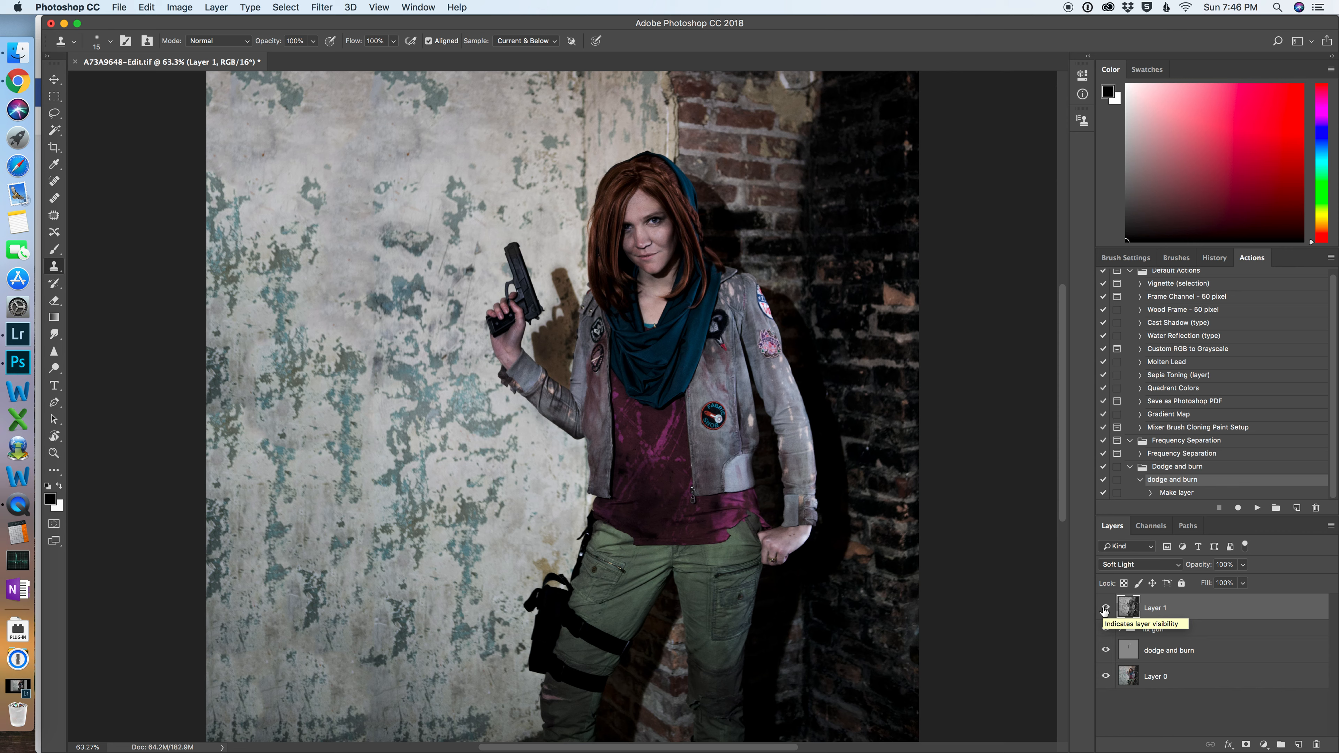
left_click(1105, 609)
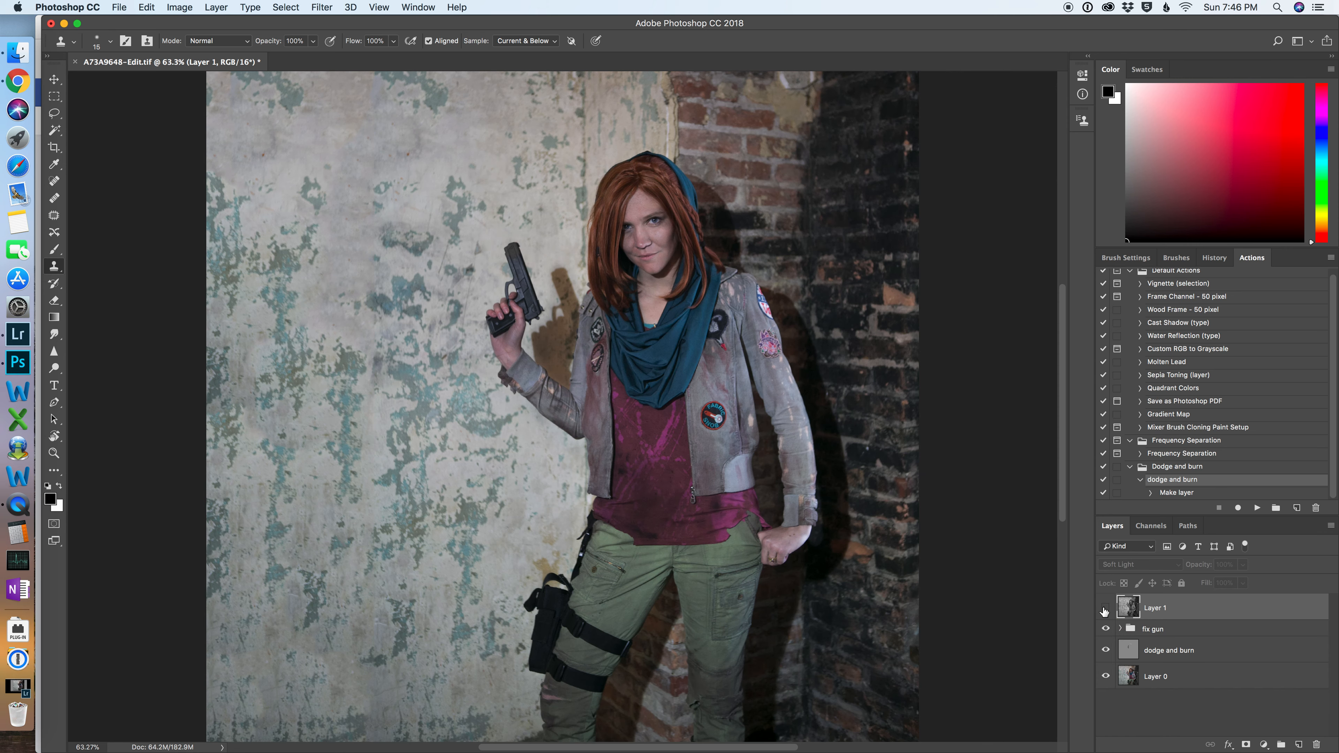
left_click(1105, 610)
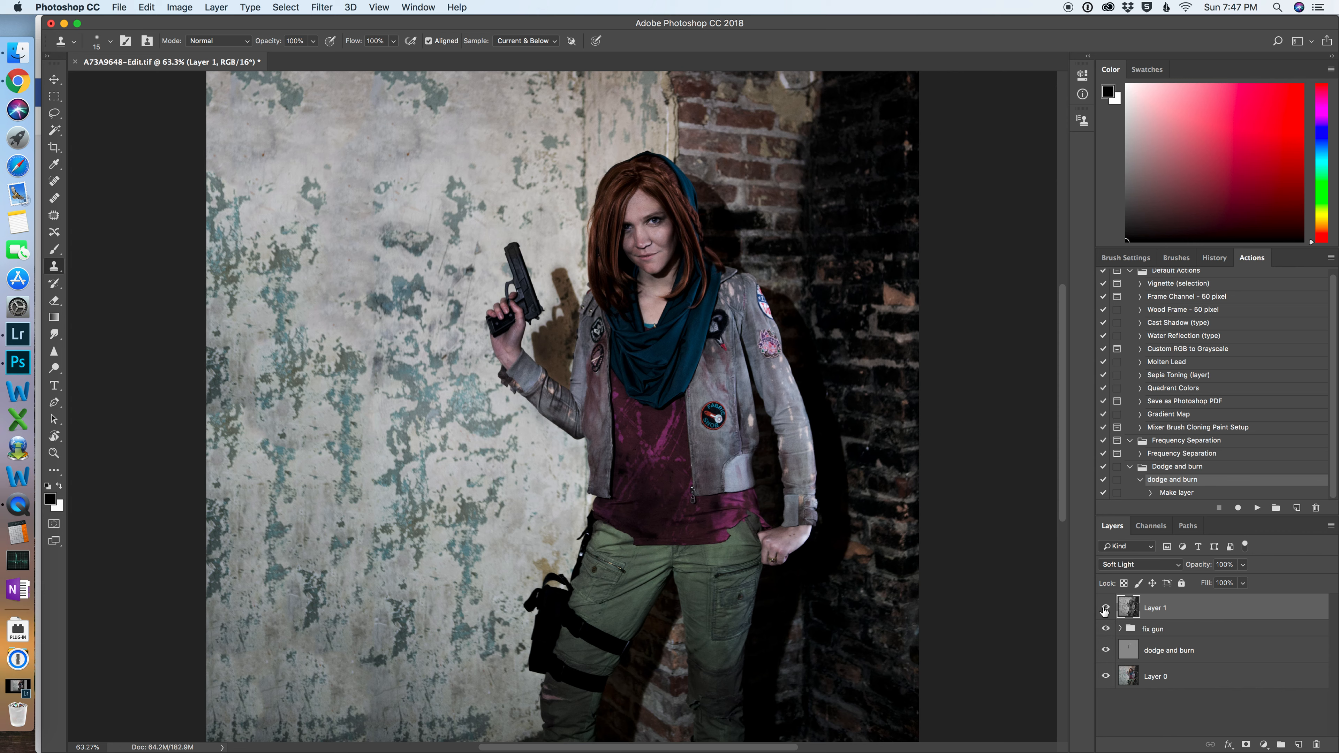
left_click(1105, 609)
left_click(1105, 609)
Try a reduced opacity on Layer 1 and restore it to 100%.
left_click(1242, 583)
left_click_drag(1242, 582, 1224, 581)
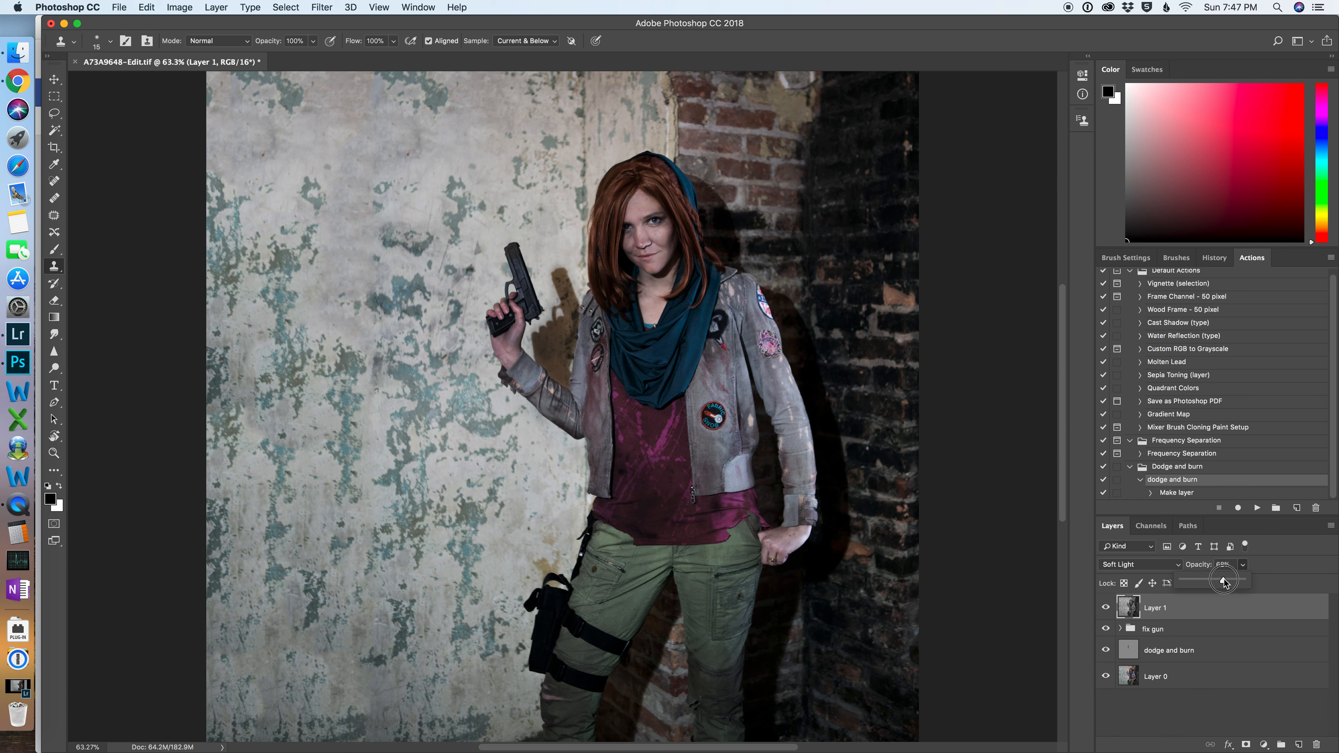
left_click_drag(1224, 582, 1255, 588)
left_click(1184, 614)
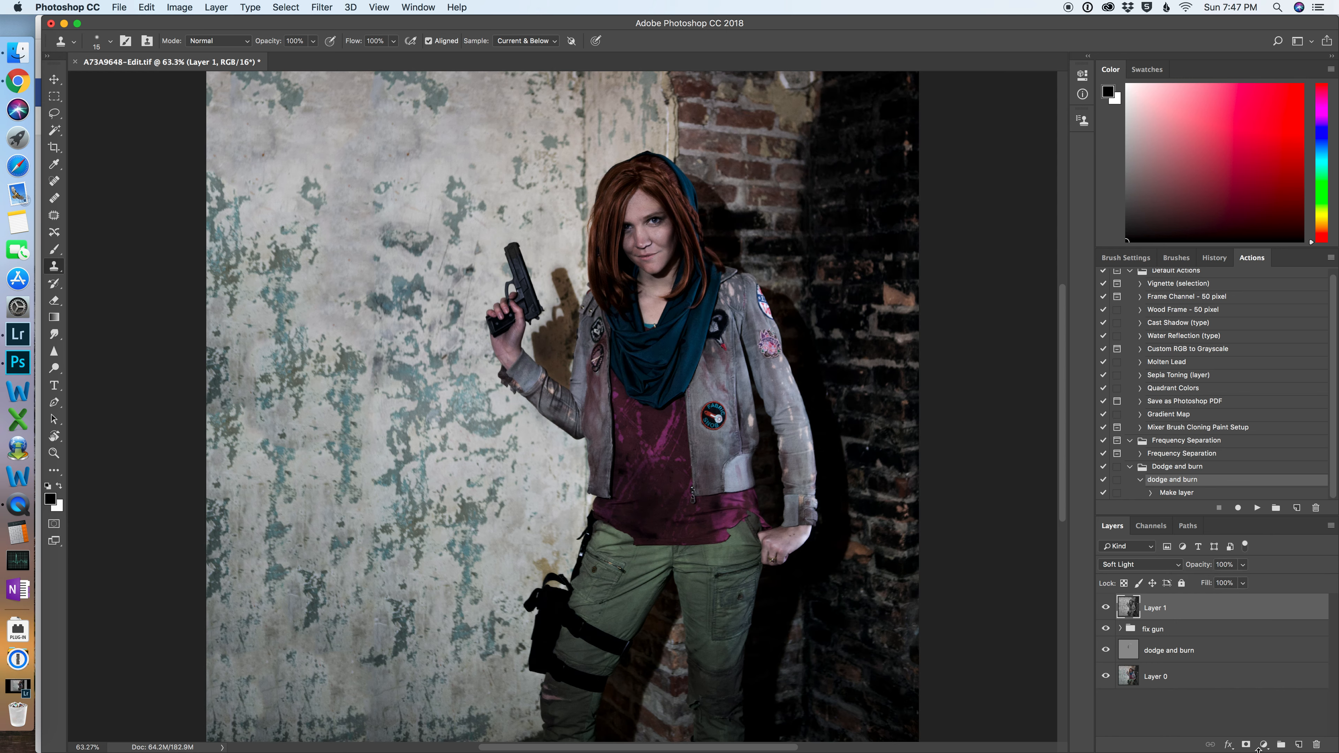
Add a layer mask to Layer 1, draw a 30% opacity black radial gradient outward from the face, and compare the effect.
left_click(1246, 744)
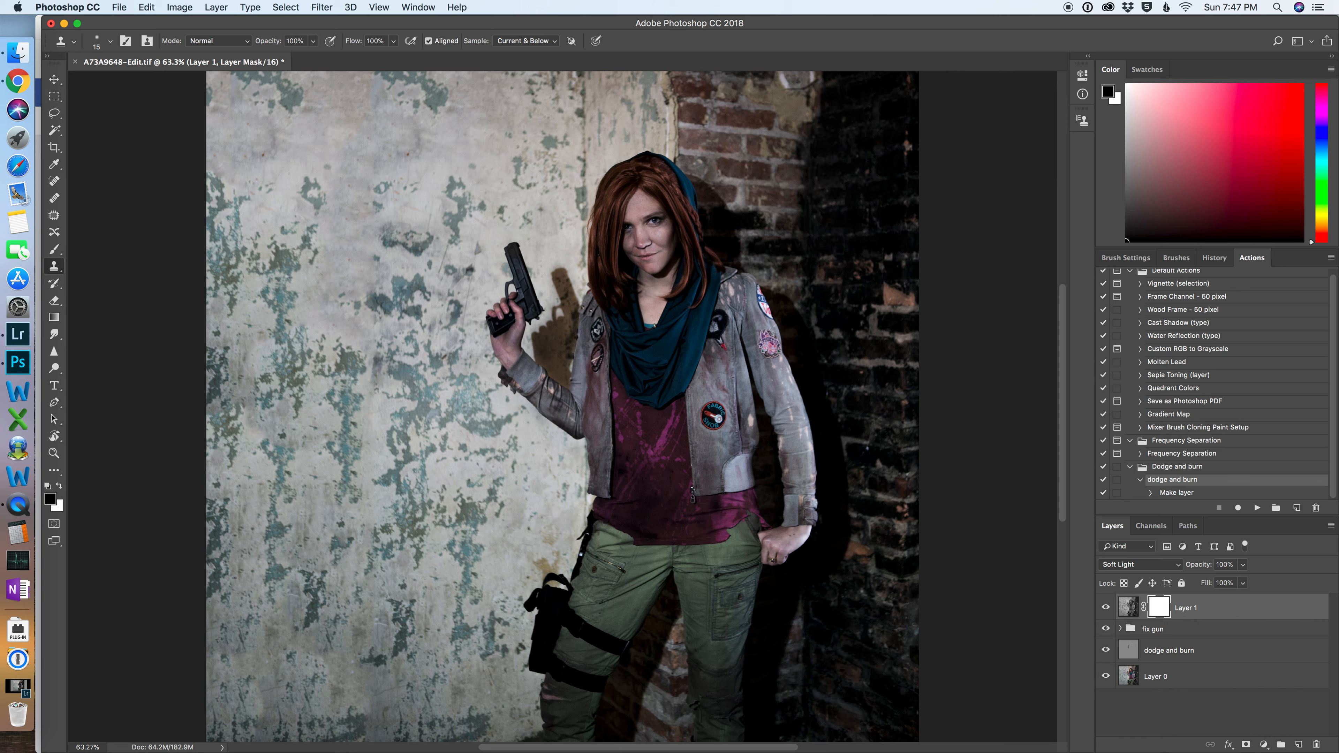
key("g")
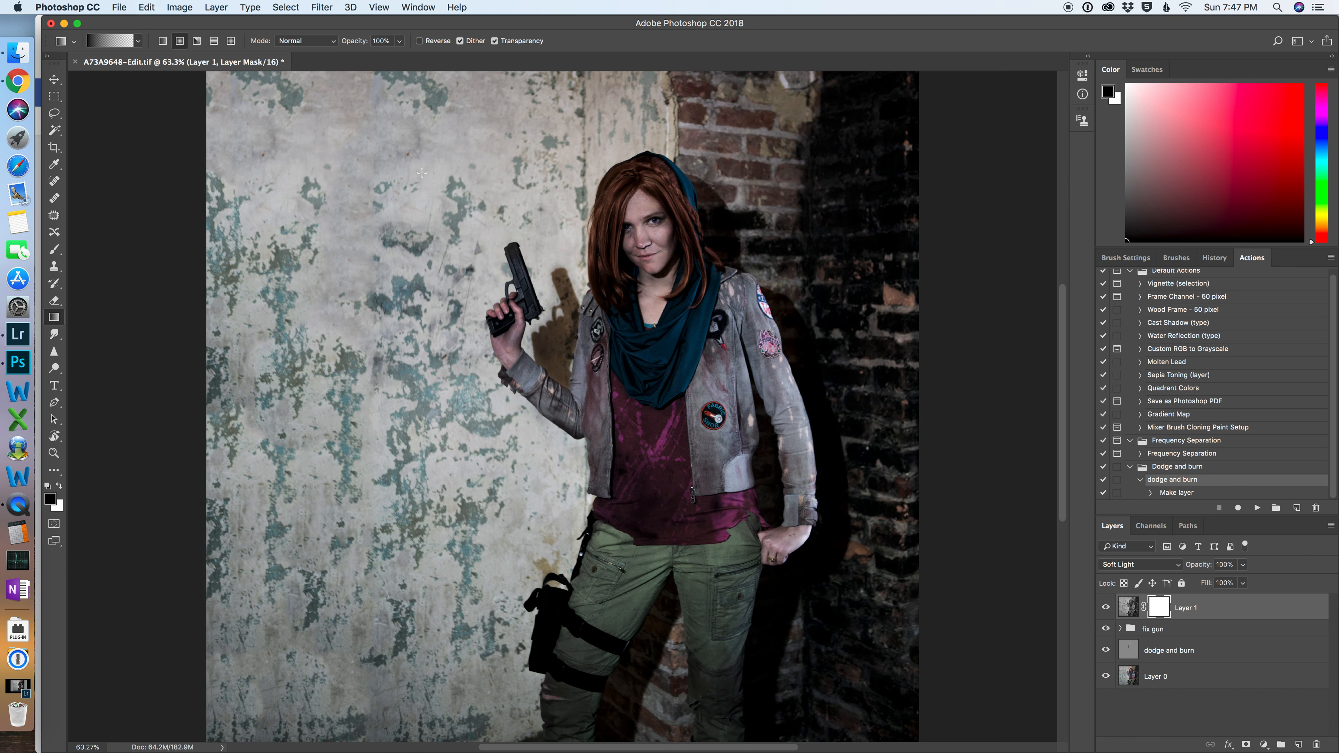
key("3")
left_click_drag(648, 250, 421, 540)
left_click(1106, 609)
left_click(1107, 609)
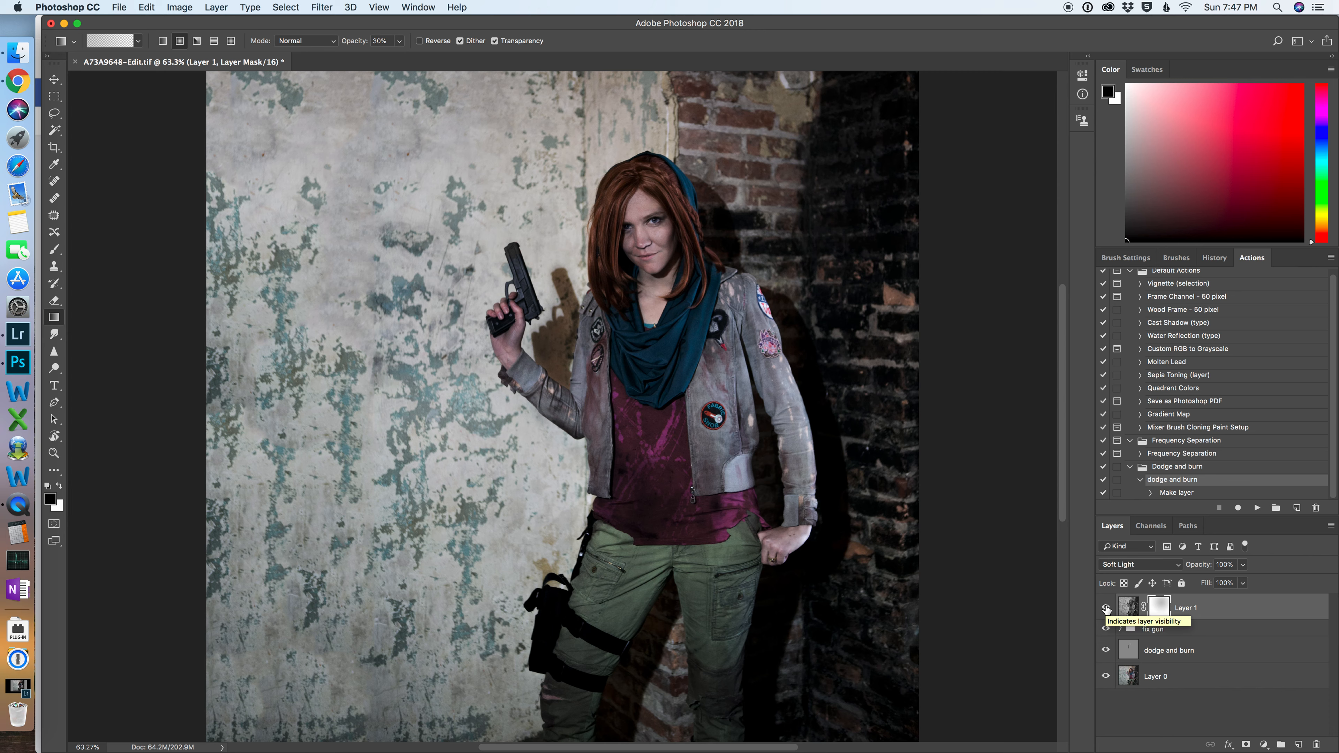
Draw a second, shorter 30% radial gradient from the face on Layer 1's mask and compare the layer on and off.
left_click_drag(646, 241, 488, 390)
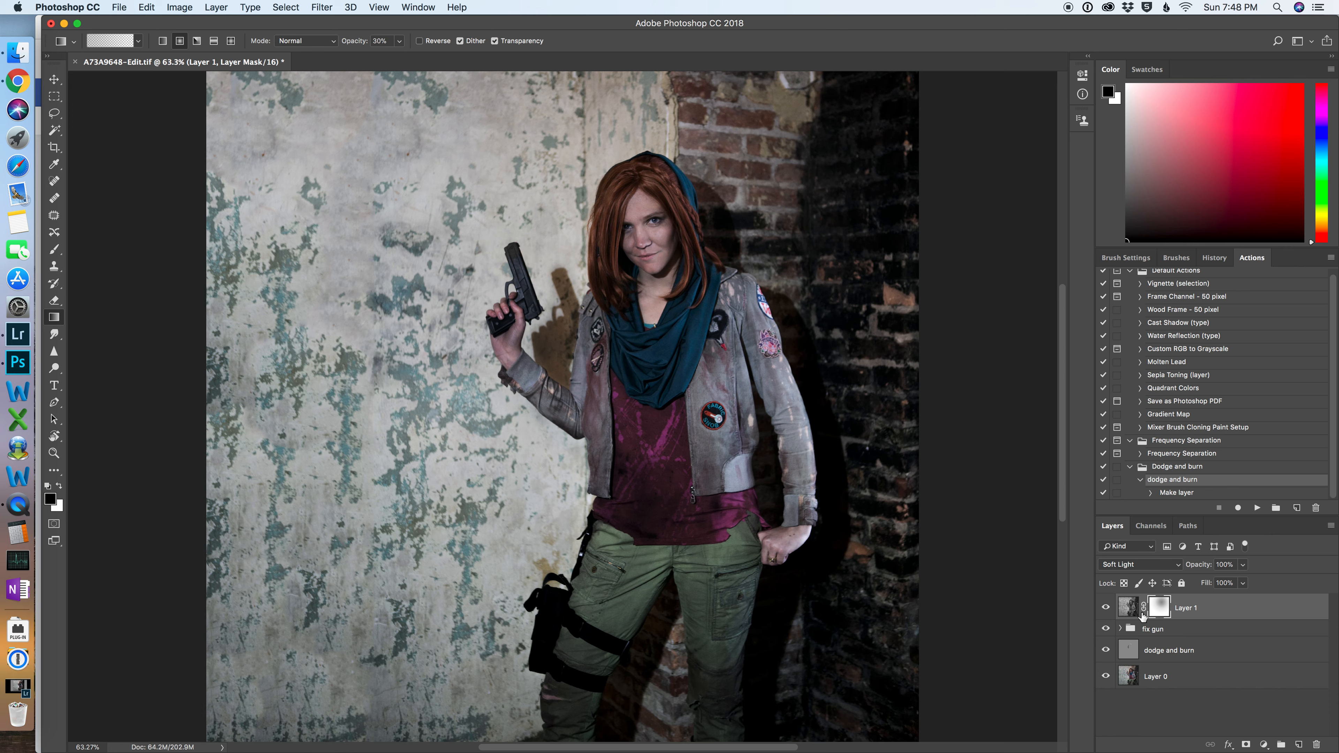
left_click(1106, 609)
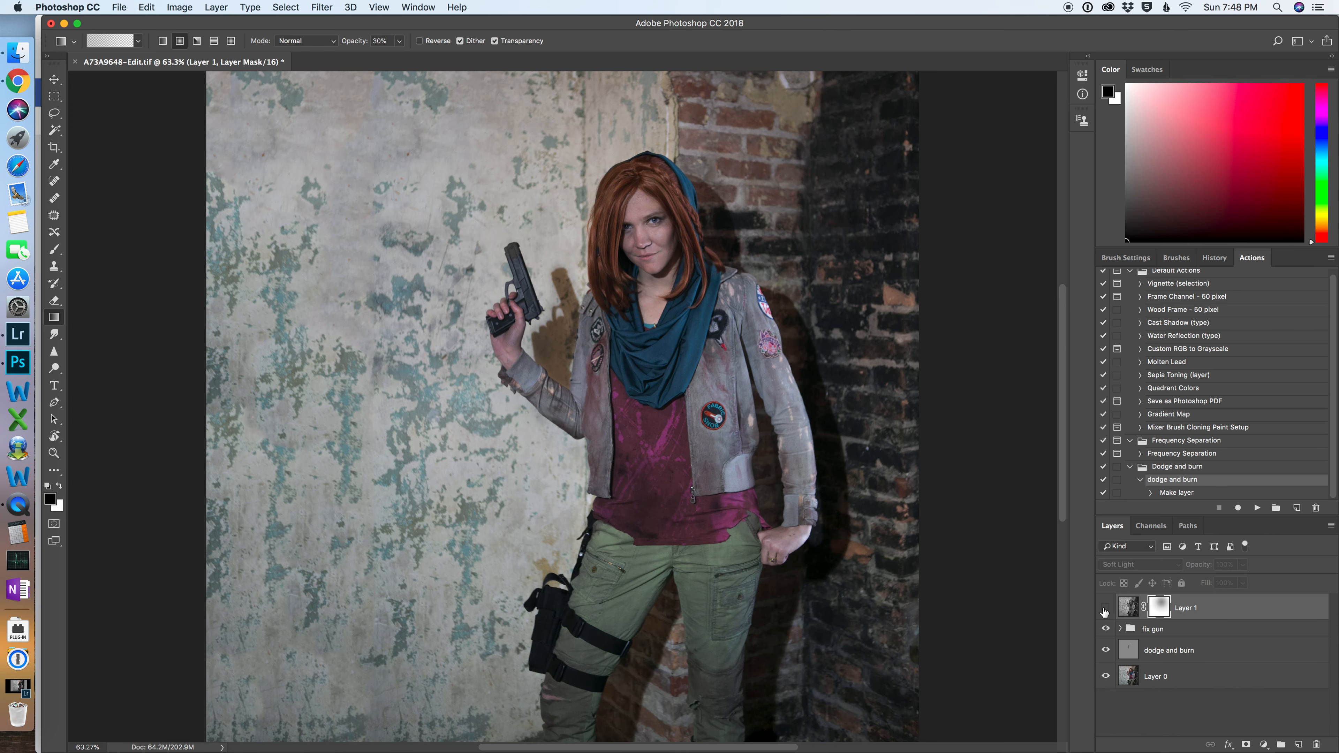
left_click(1105, 609)
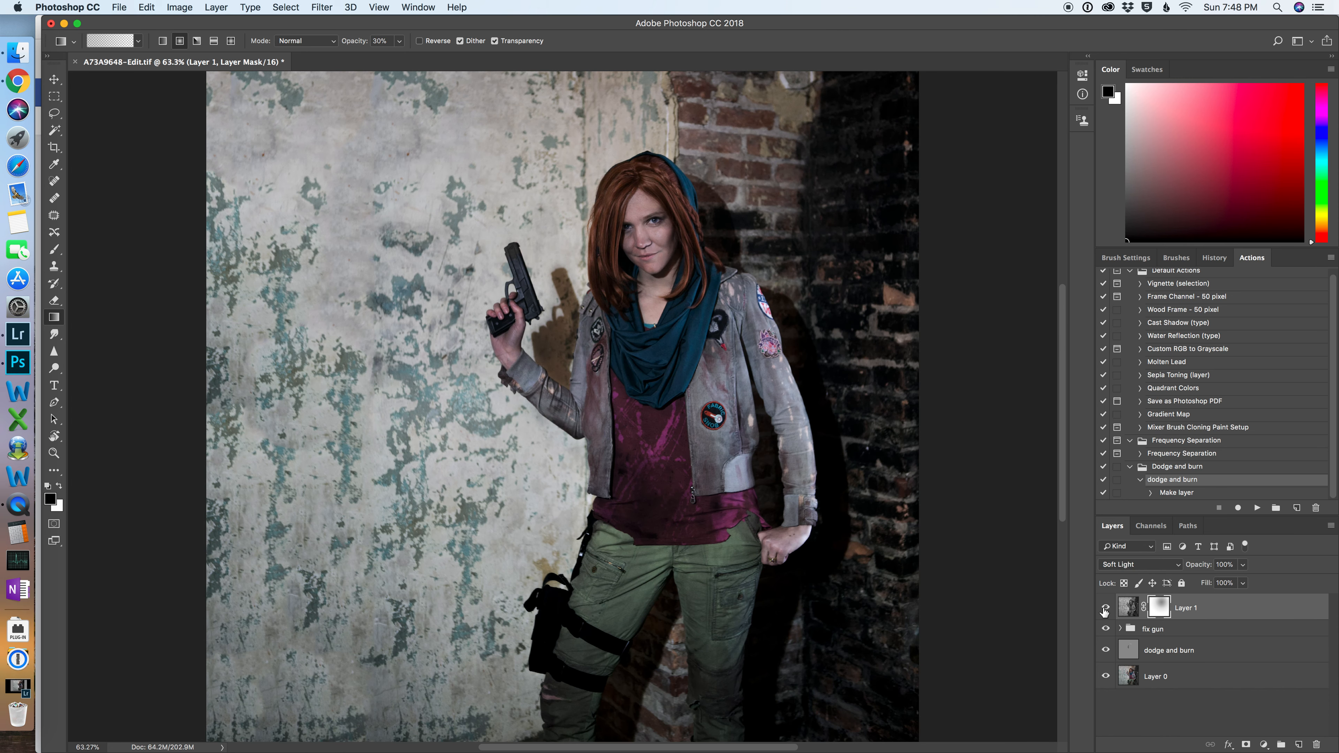